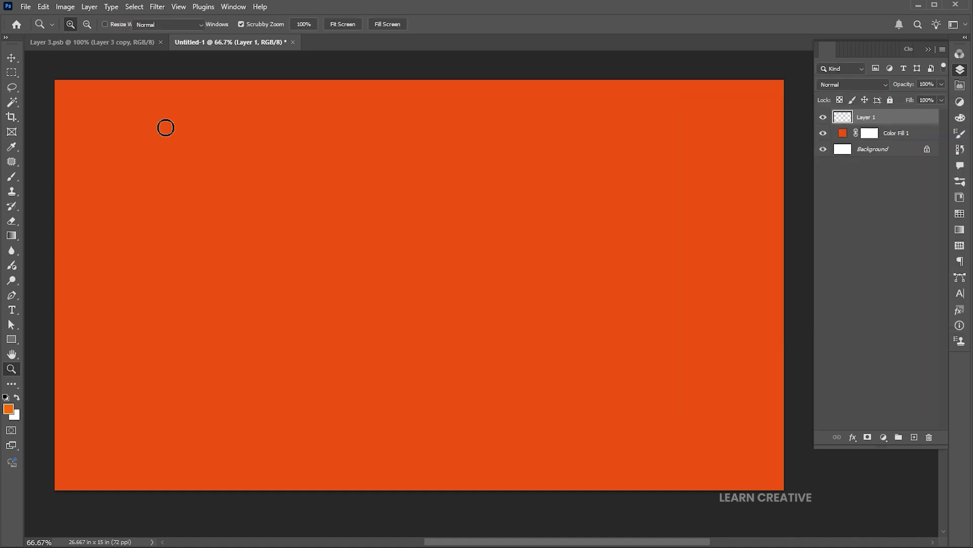
- Paint a soft orange band along the canvas's lower edge and a 1200 px soft glow at its centre on Layer 1
key("b")
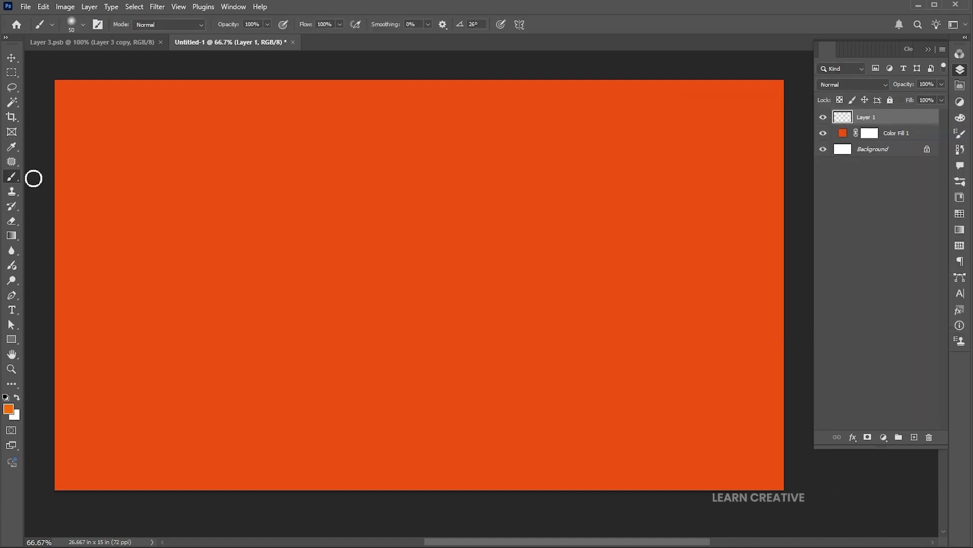
left_click(85, 25)
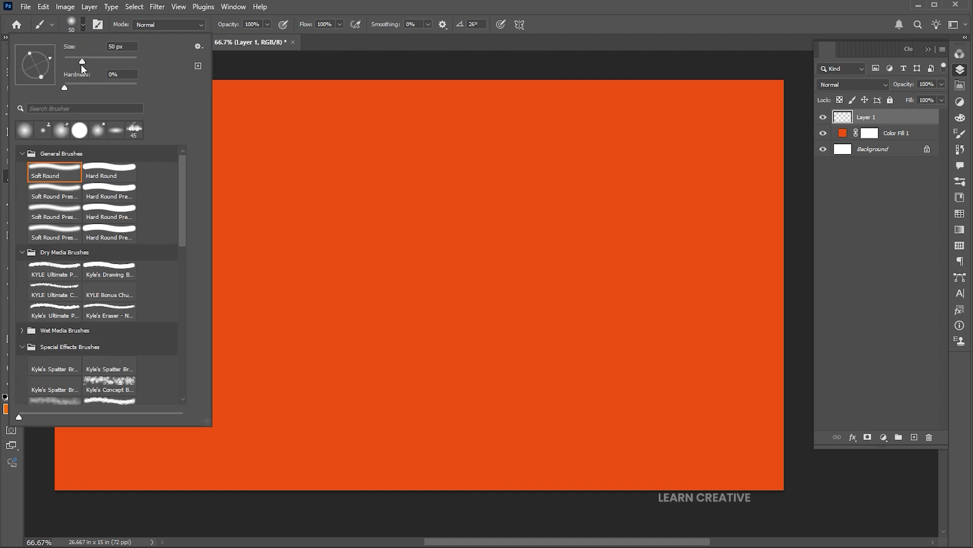
left_click(83, 24)
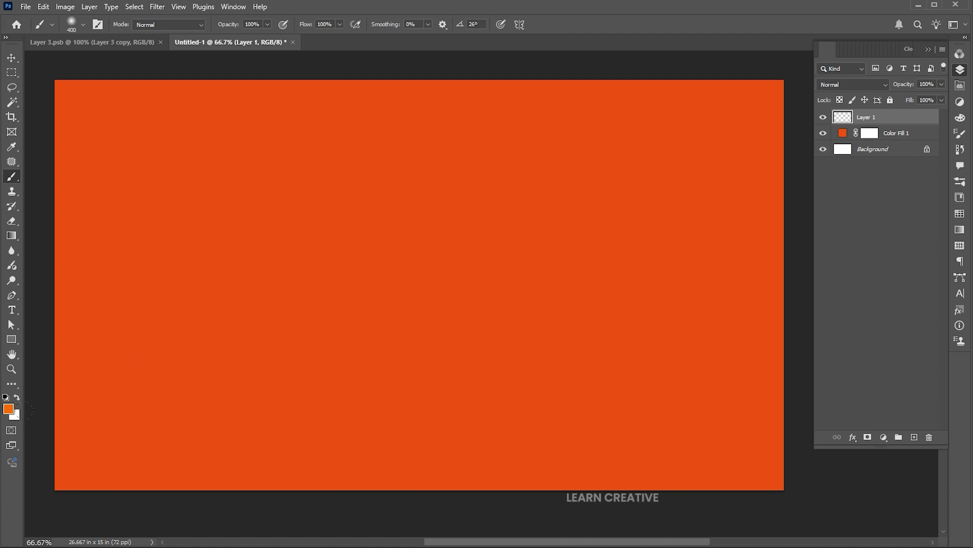
left_click_drag(66, 451, 779, 449)
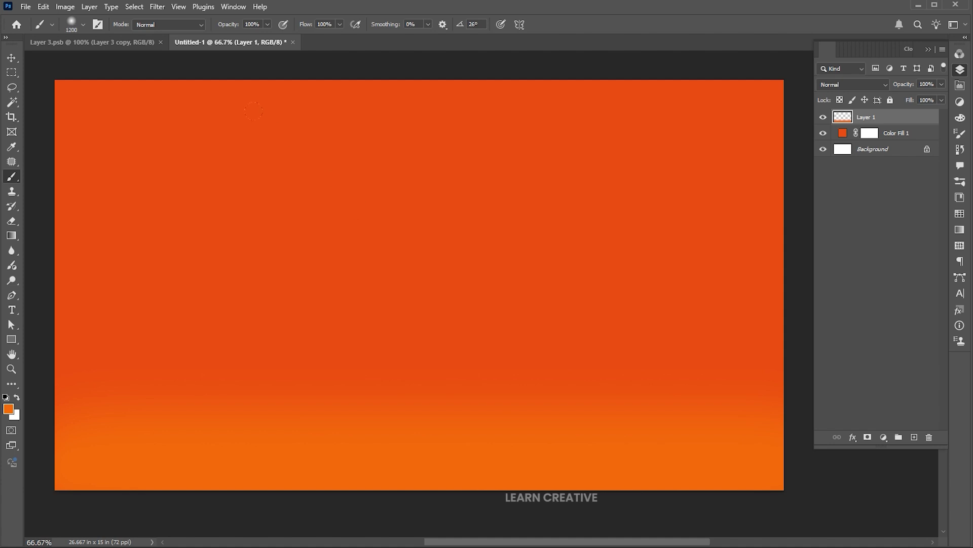
left_click(414, 257)
- Lower Layer 1's opacity to about 76% and deselect all layers
key("v")
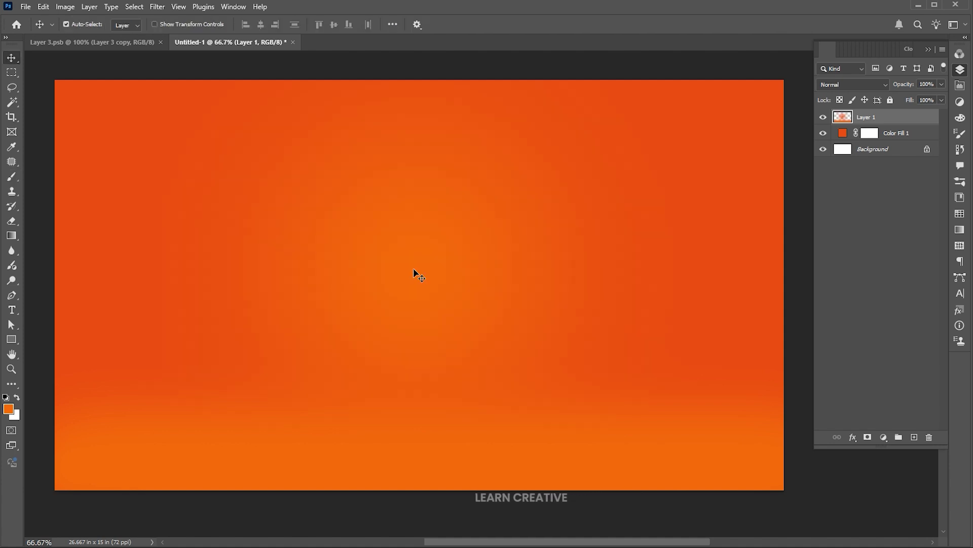
left_click(941, 84)
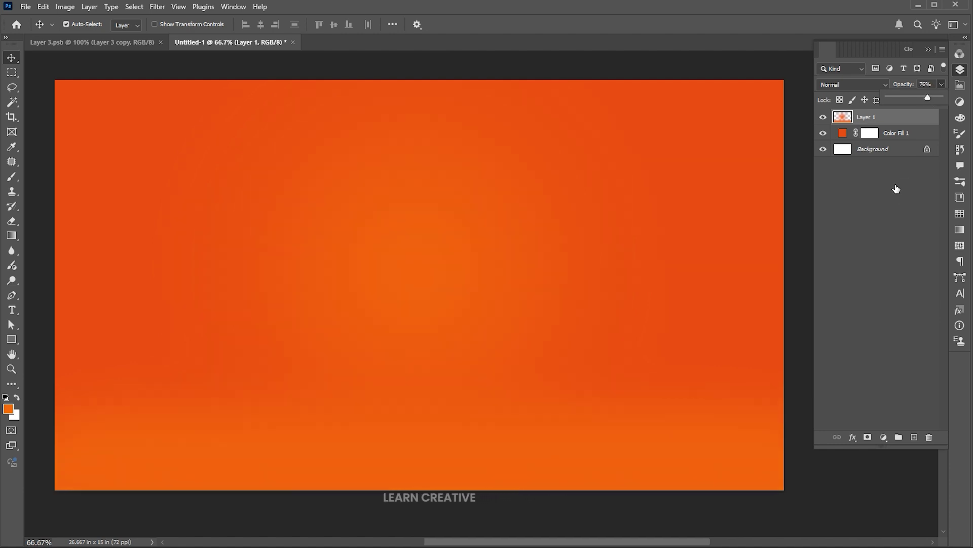
left_click(896, 220)
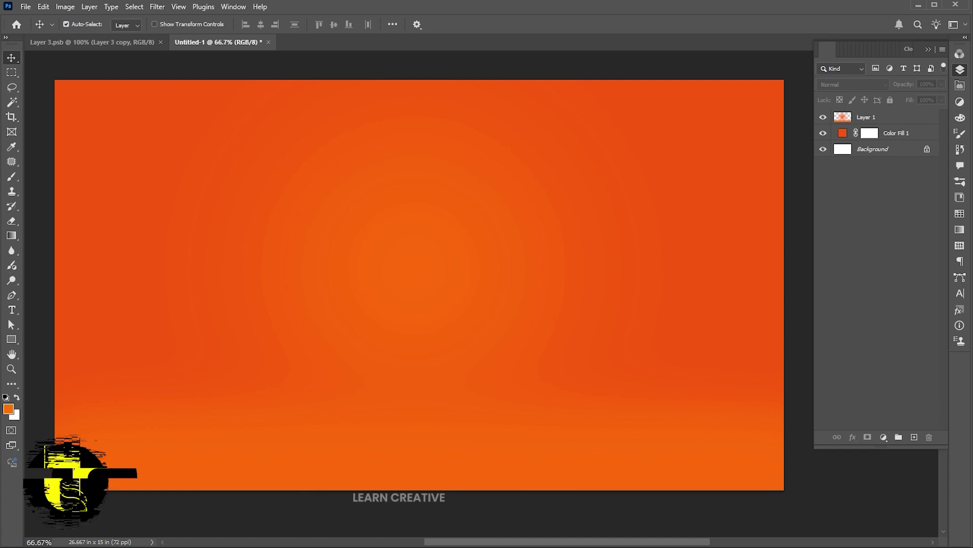
- Add a horizontal text line reading "CREATIVEDES" near the middle of the canvas
left_click(12, 310)
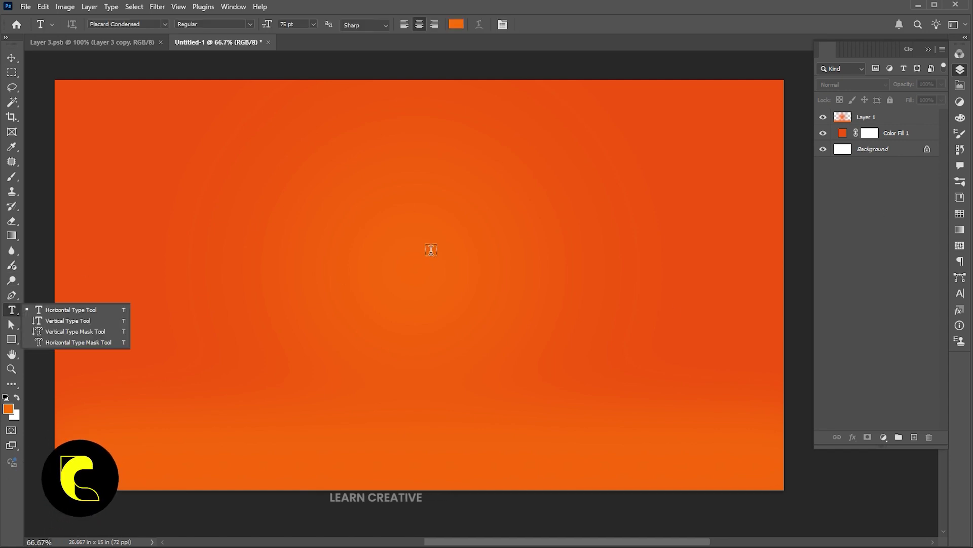
left_click(391, 254)
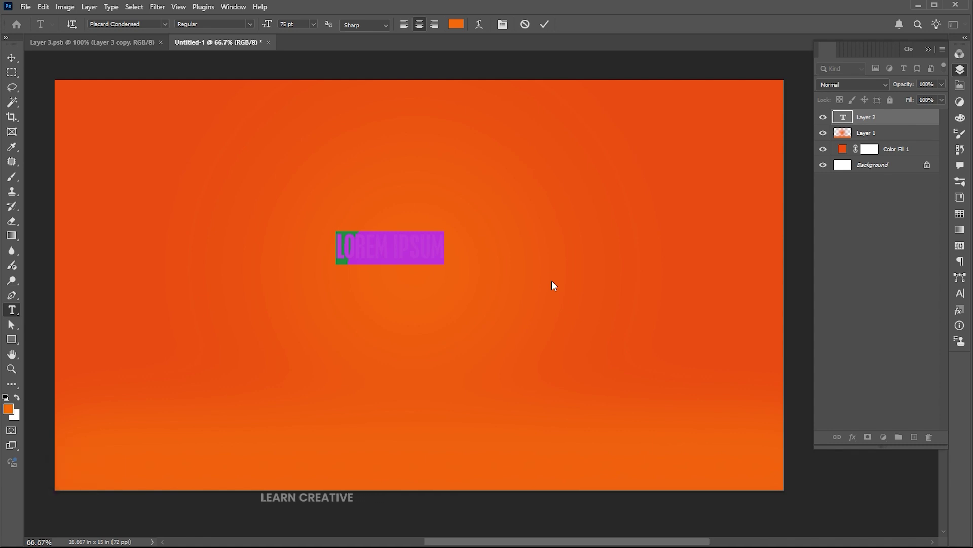
key("ctrl+Left")
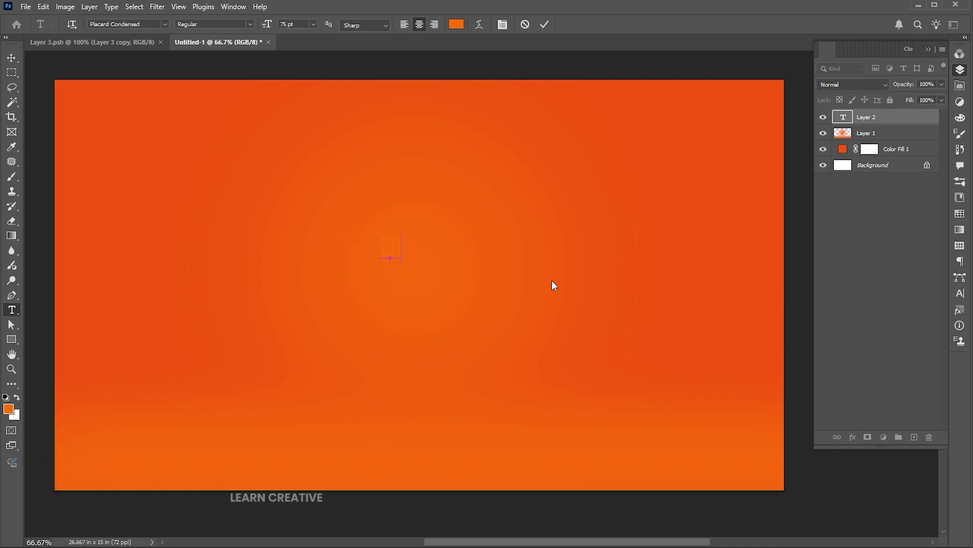
type("EAT")
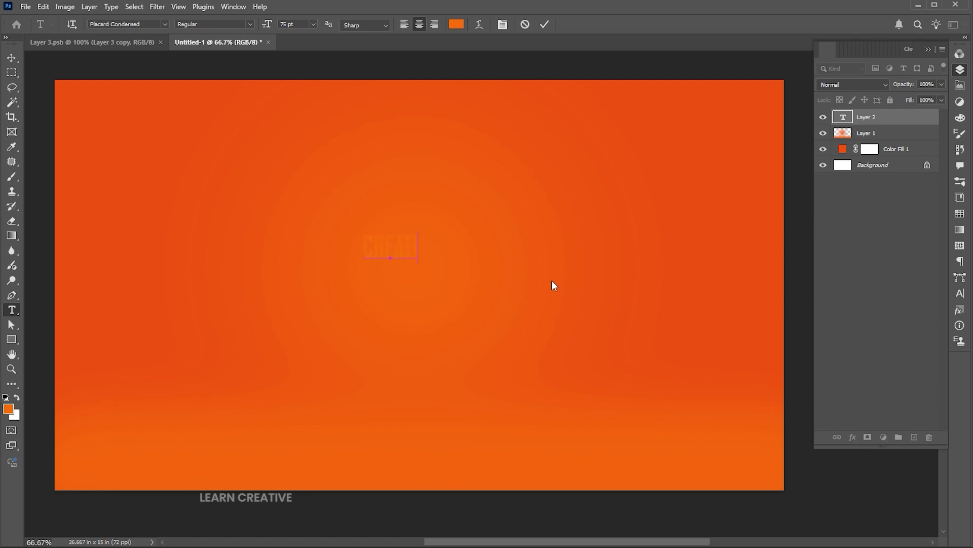
type("IVE")
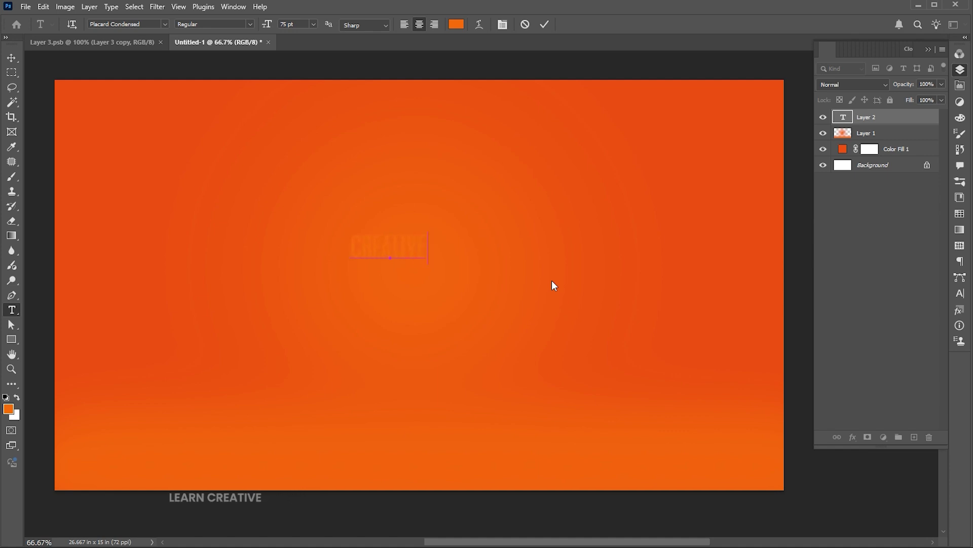
type("DES")
- Set the colour of the whole text to white (ffffff)
key("ctrl+a")
left_click(456, 24)
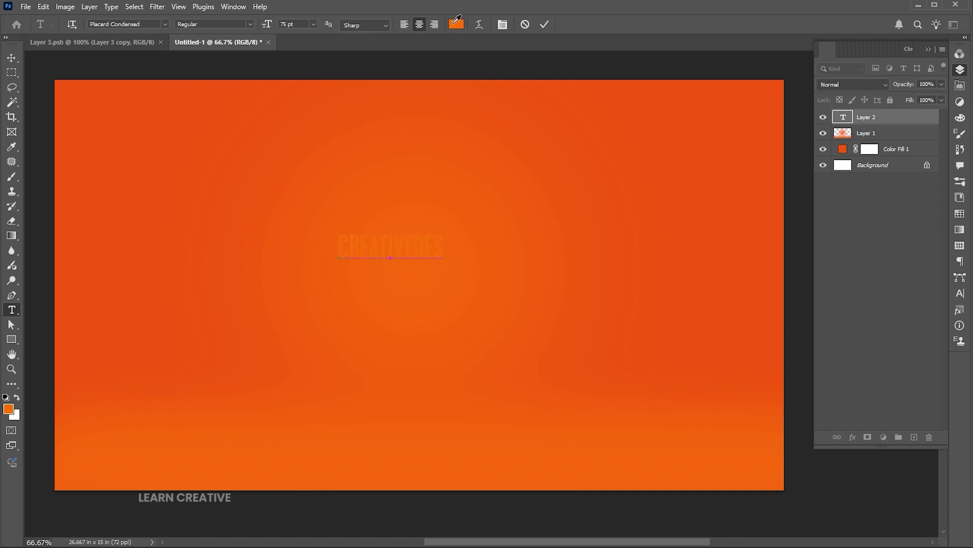
left_click(678, 137)
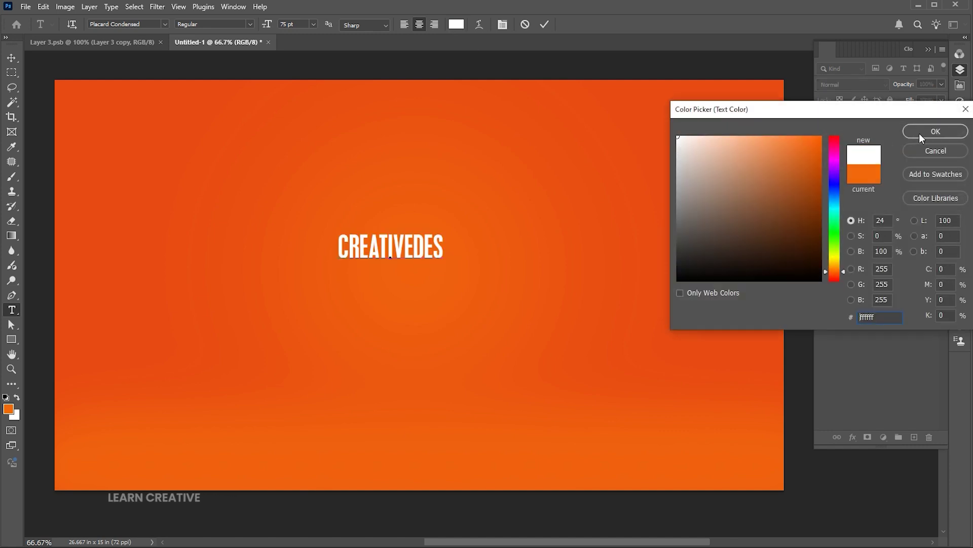
left_click(935, 132)
- Change the text's font to Nagasaki Regular and commit the text
left_click(132, 23)
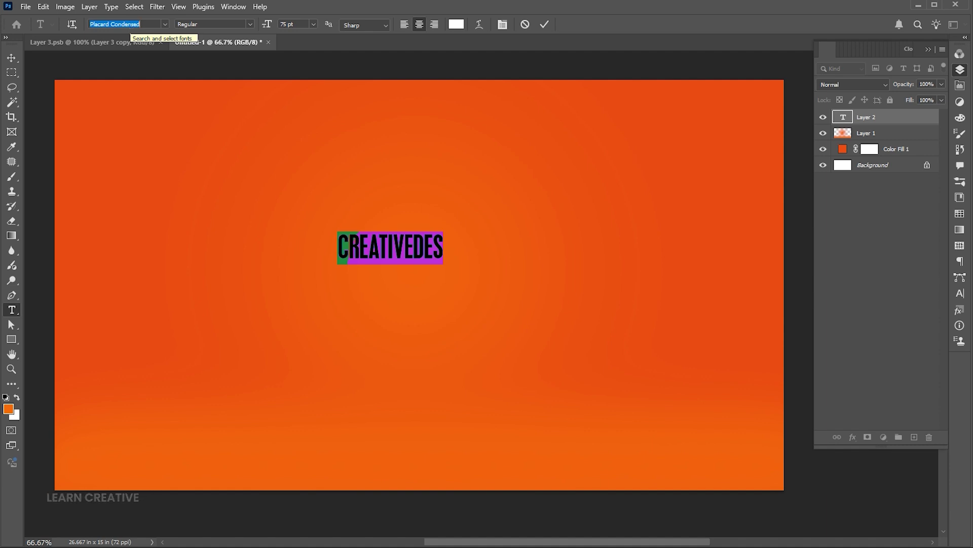
type("naga")
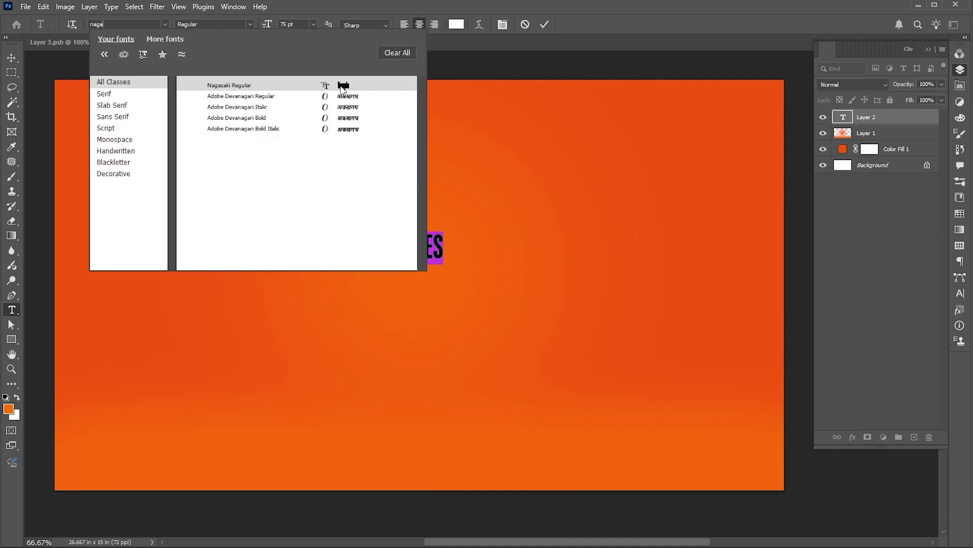
left_click(342, 86)
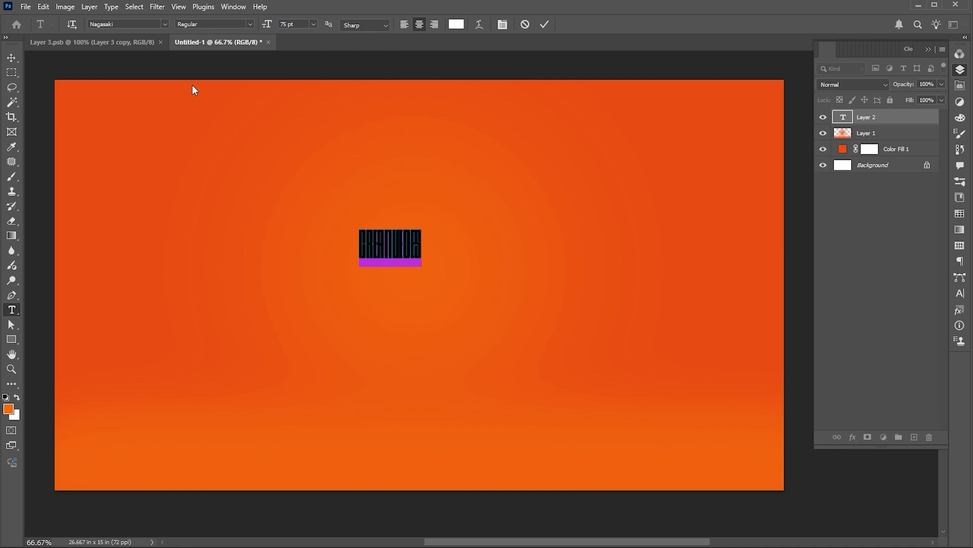
left_click(11, 59)
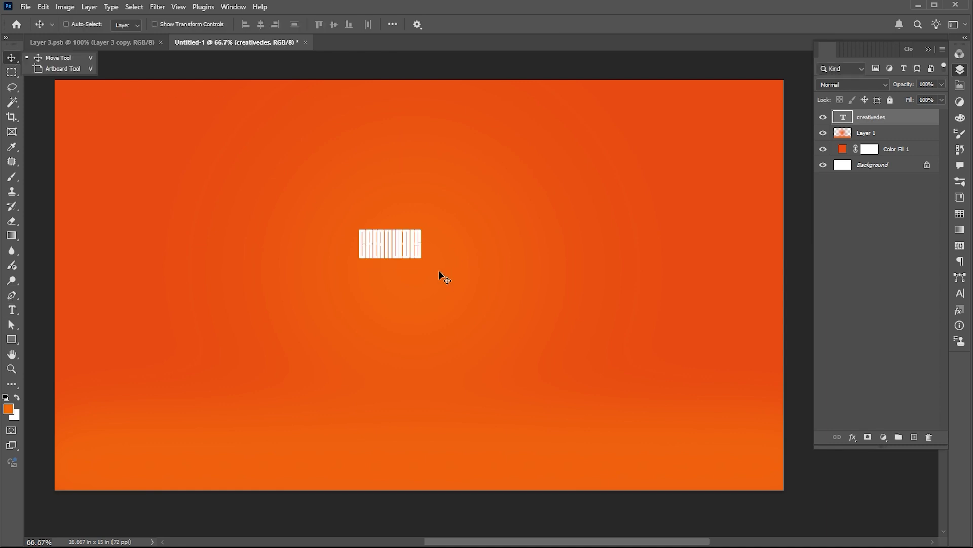
- Enlarge the text to about 346 pt and centre it horizontally on the canvas
key("ctrl+t")
left_click_drag(424, 266, 534, 340)
key("Return")
key("ctrl+a")
left_click(260, 25)
key("ctrl+d")
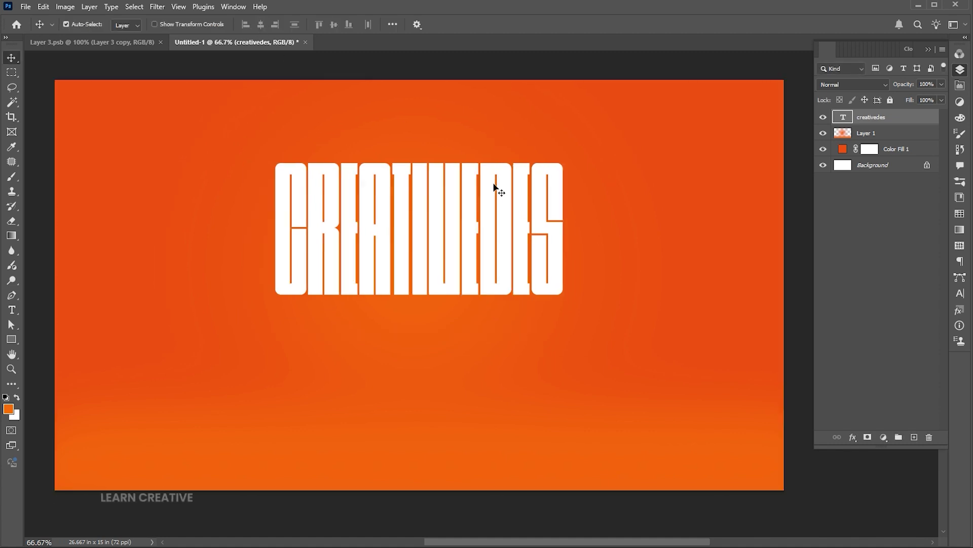
- Set the character tracking of the creativedes text to 10
left_click(960, 293)
left_click(960, 293)
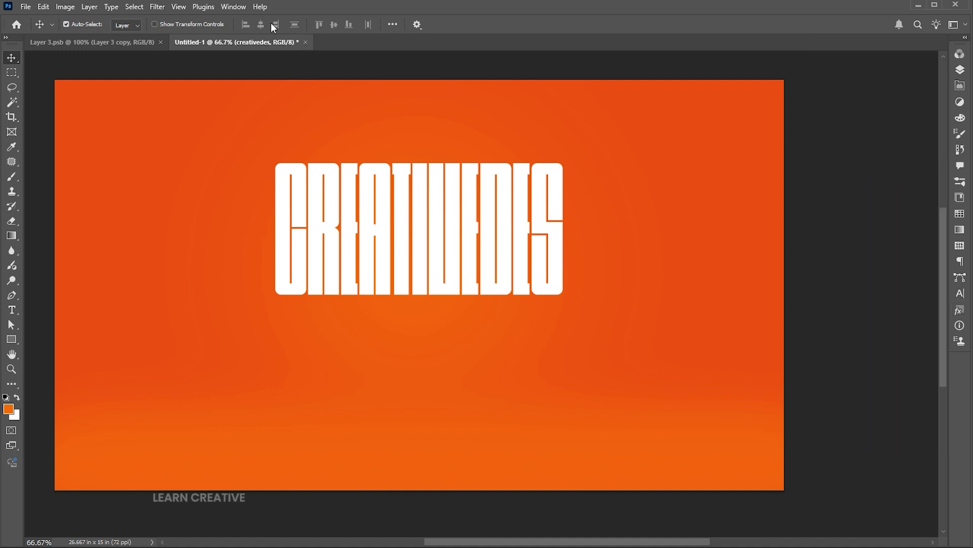
left_click(236, 7)
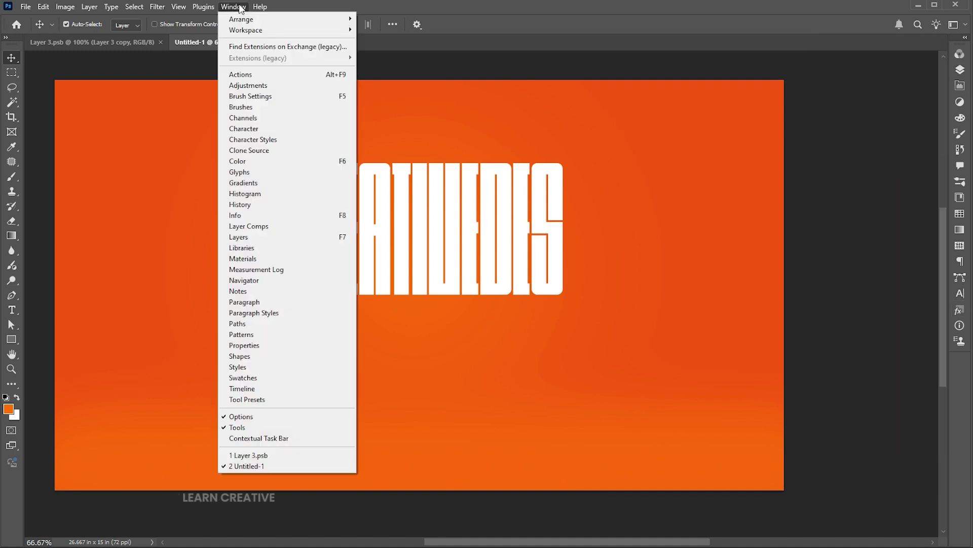
left_click(243, 129)
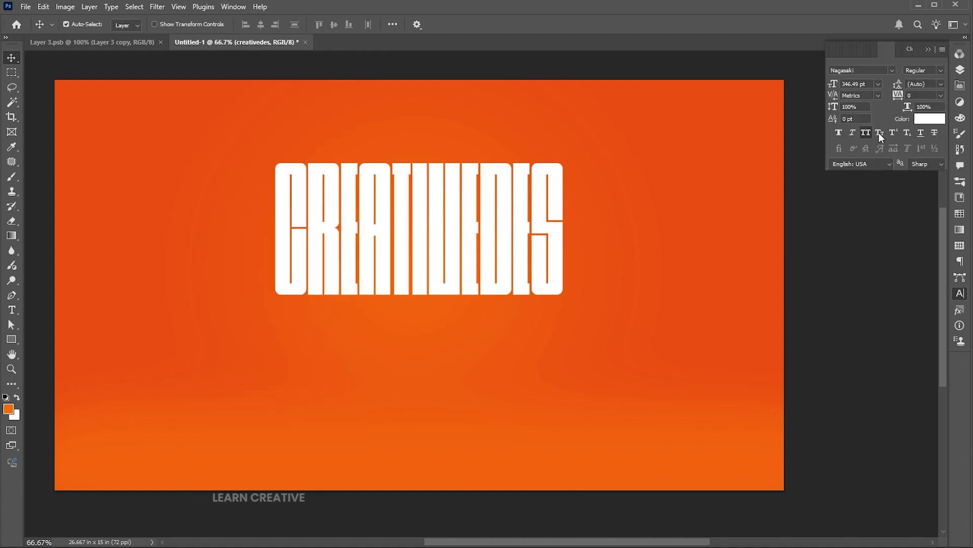
left_click(908, 95)
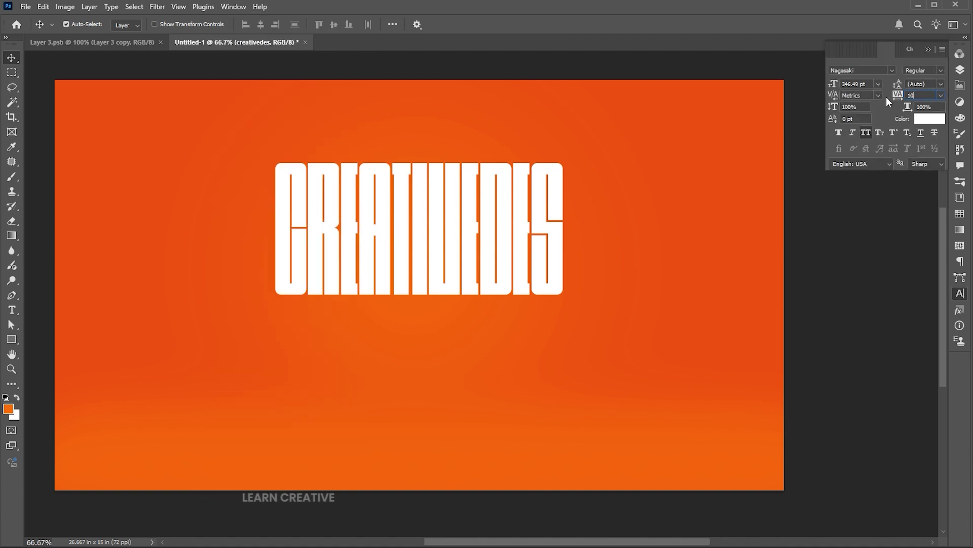
type("10")
key("Return")
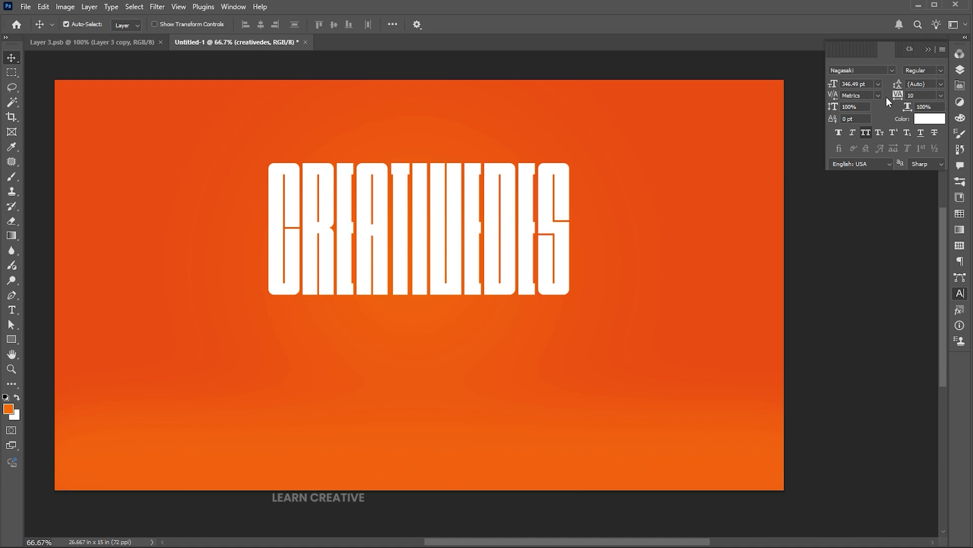
- Duplicate the creativedes text layer and convert the copy to a smart object
left_click(960, 69)
key("ctrl+j")
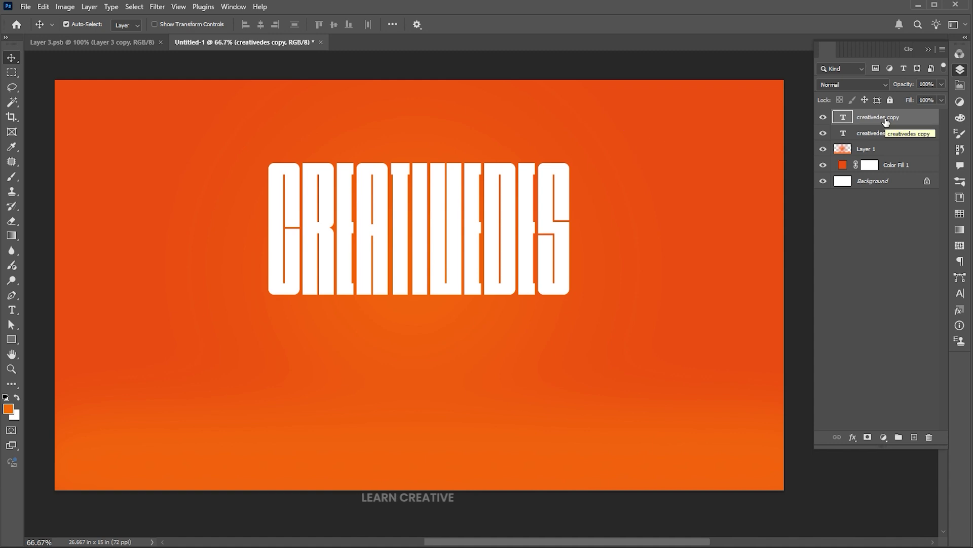
right_click(886, 121)
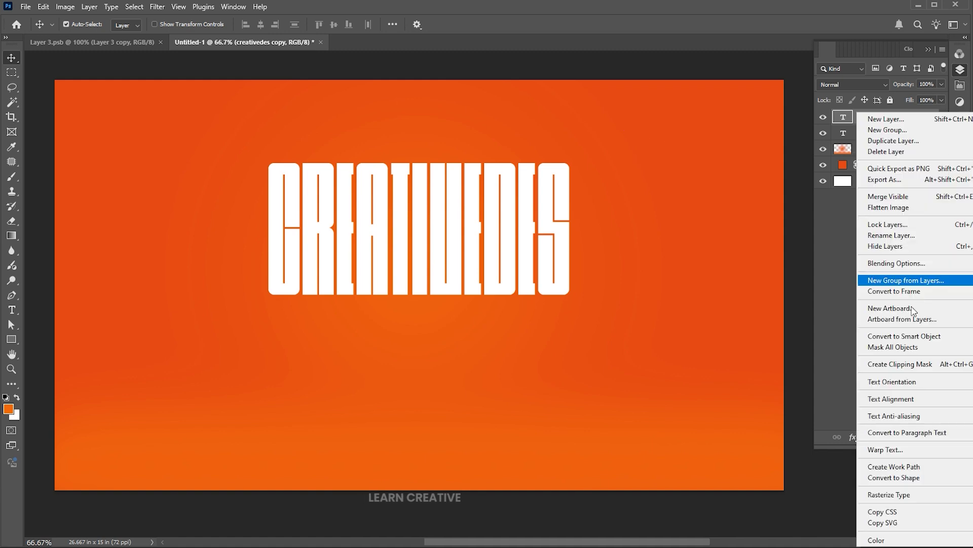
left_click(879, 336)
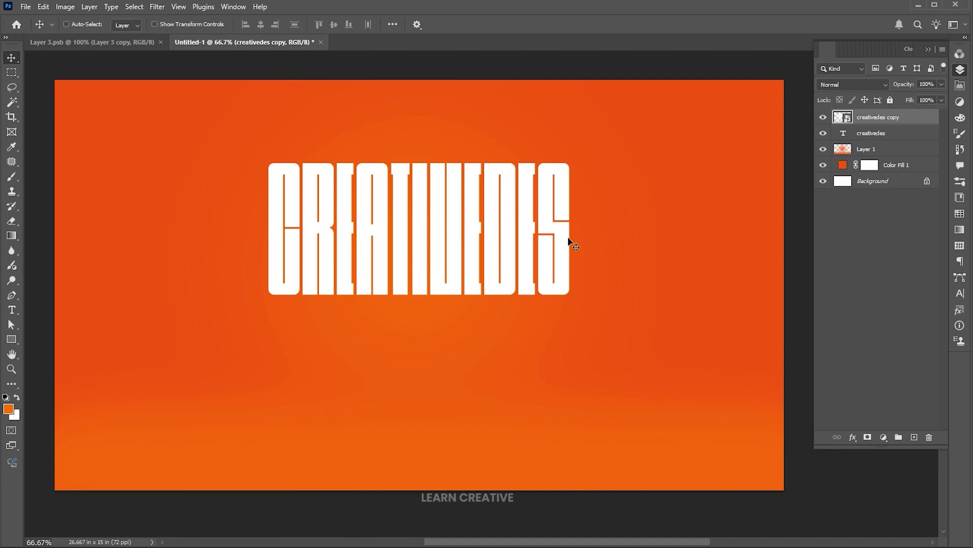
- Flip the text copy vertically and move it directly below the original text so their edges meet
key("ctrl+t")
right_click(450, 198)
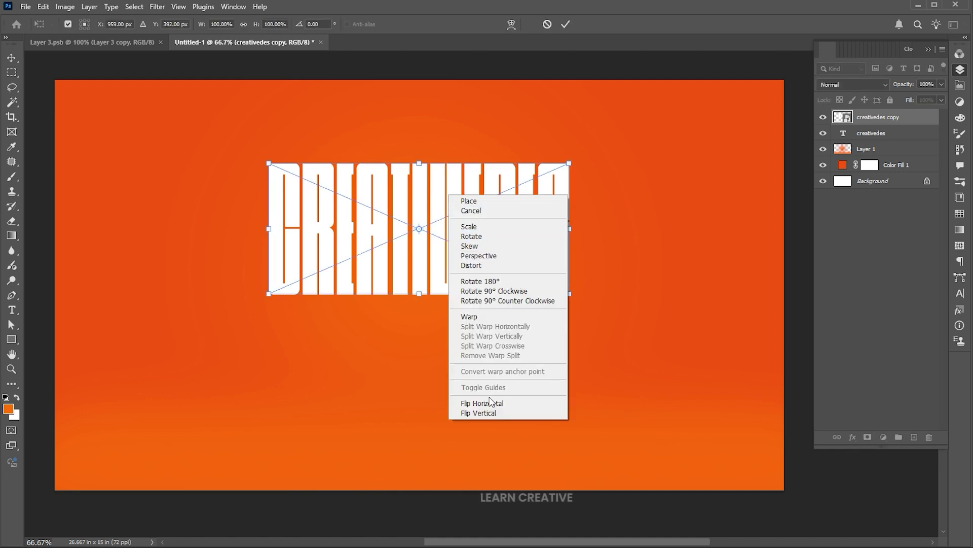
left_click(490, 413)
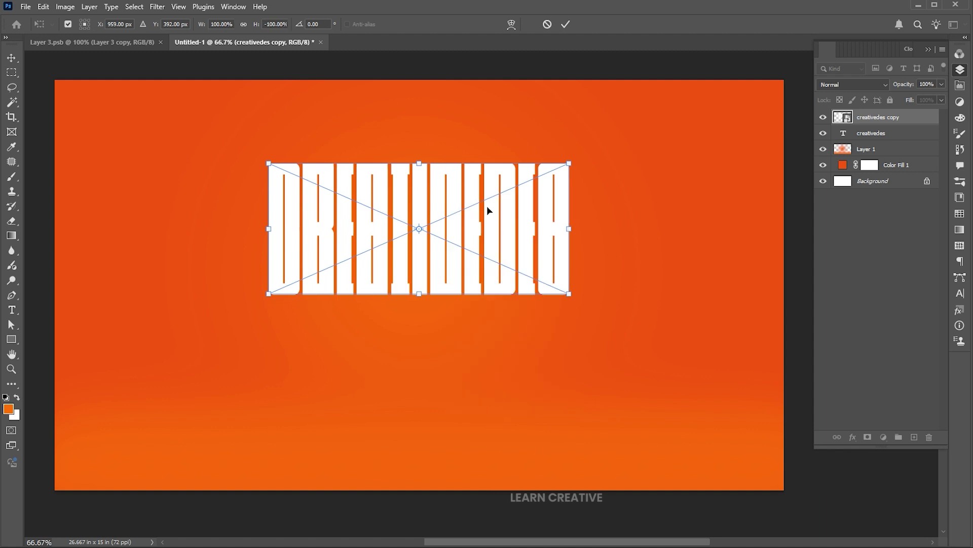
left_click_drag(474, 187, 470, 323)
- Apply a Perspective transform that spreads the copy's lower edge to the canvas sides, and stretch it slightly downward
right_click(471, 317)
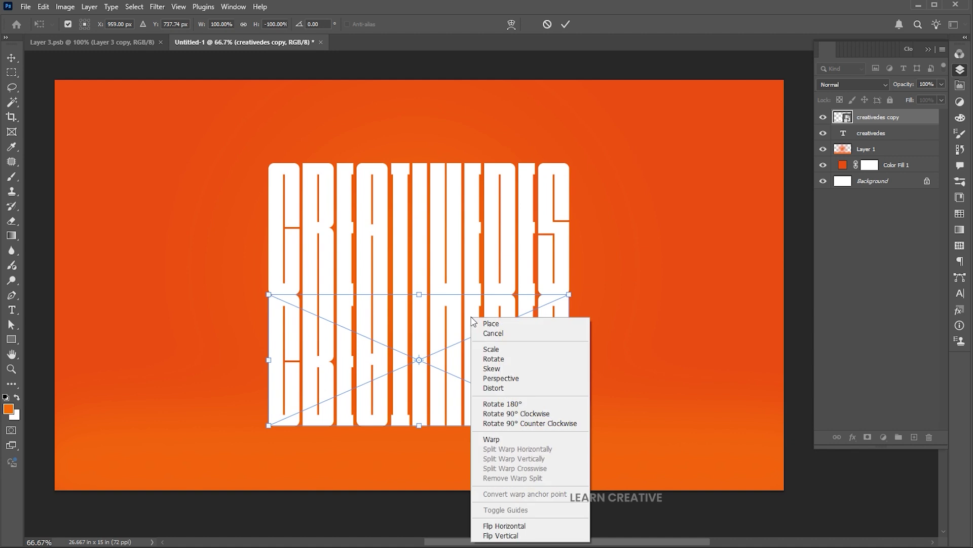
left_click(509, 376)
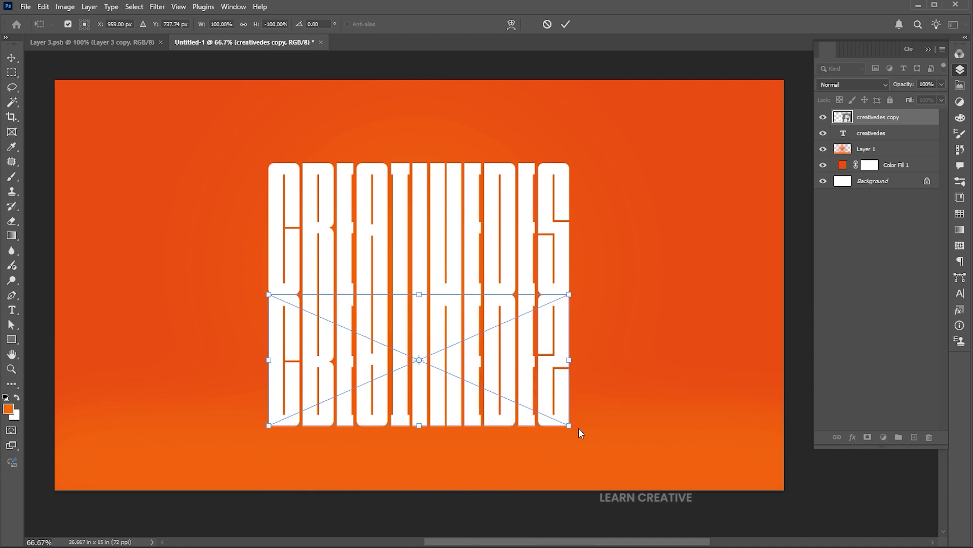
left_click_drag(569, 428, 792, 410)
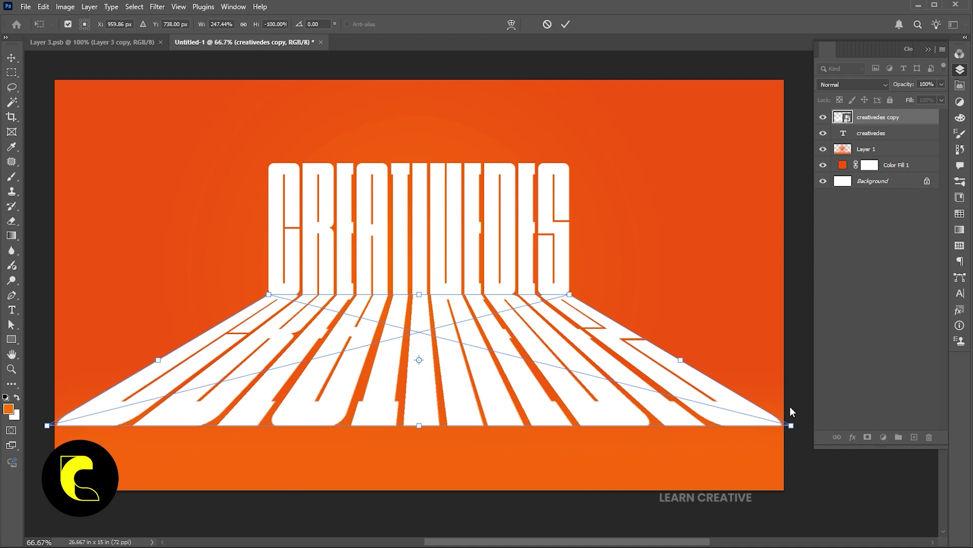
mouse_move(418, 425)
left_mouse_down()
mouse_move(420, 455)
mouse_move(422, 436)
left_mouse_up()
key("Return")
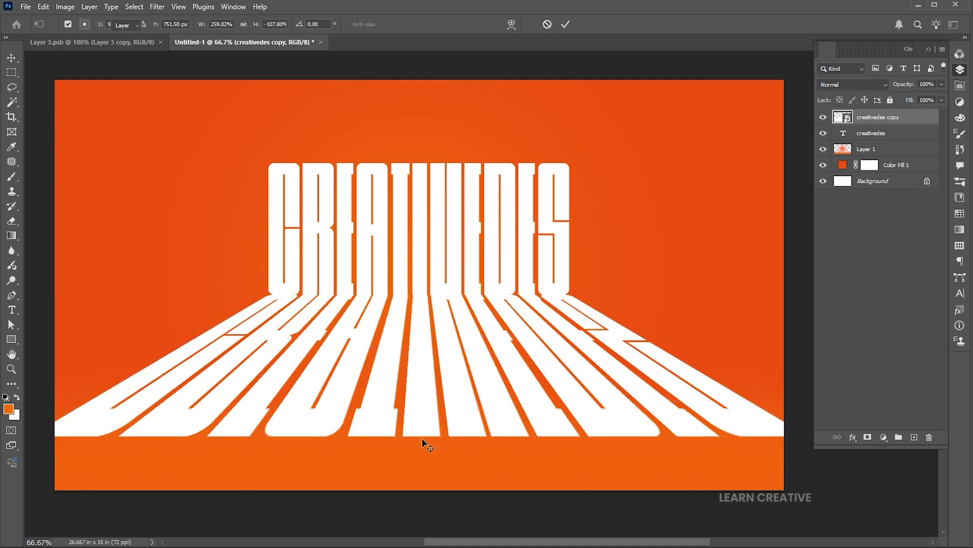
- Add a layer mask to the creativedes copy and fade its lower part with a black-to-white linear gradient running upward
left_click(867, 437)
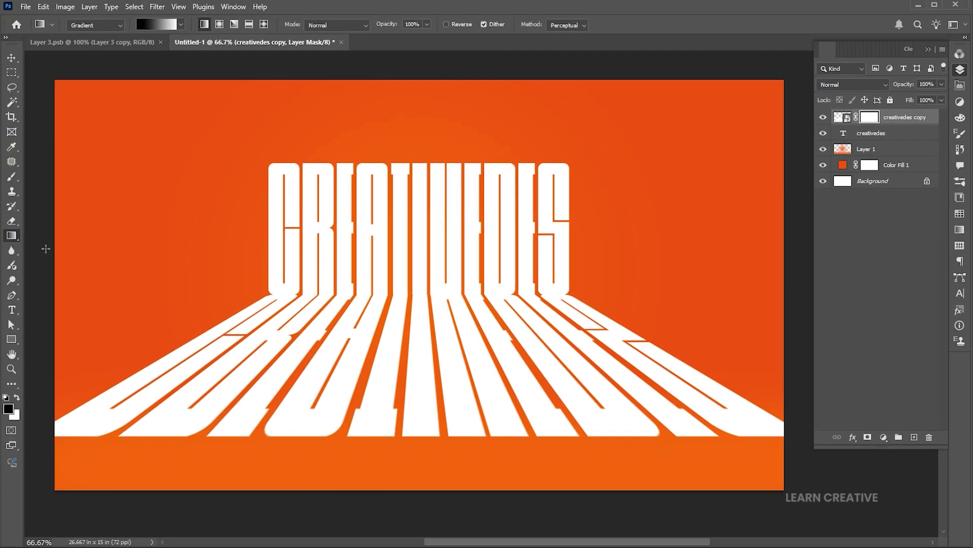
left_click(11, 236)
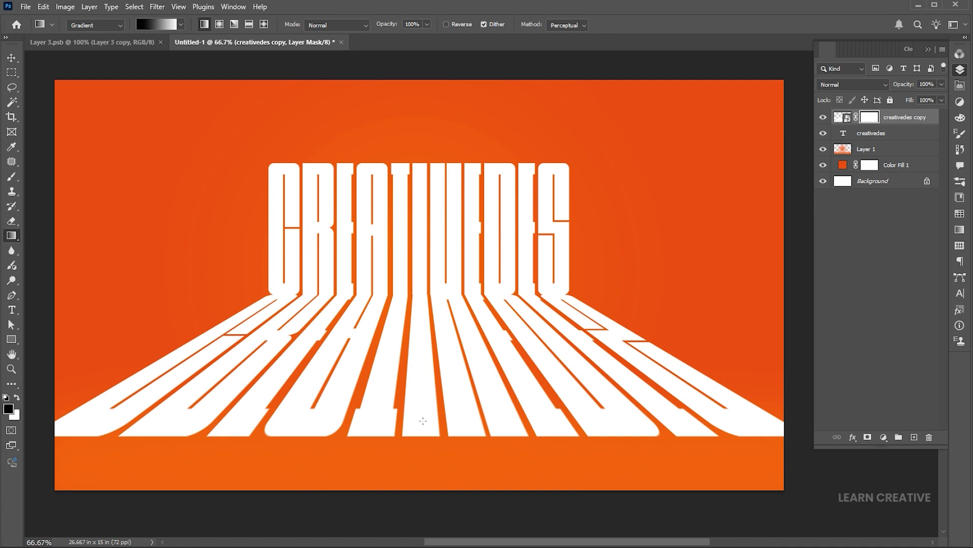
left_click_drag(420, 424, 420, 270)
key("v")
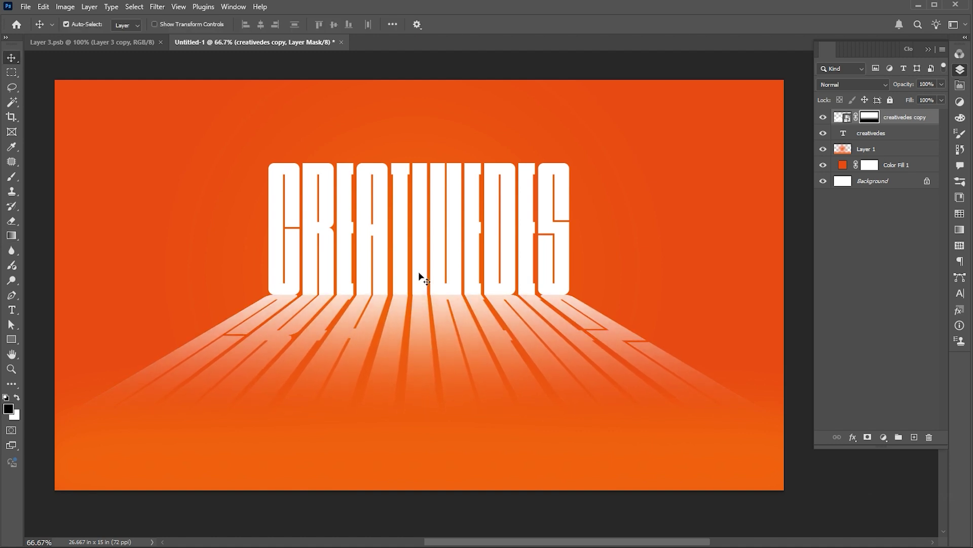
- Apply a Gaussian Blur with a 0.5-pixel radius to the creativedes copy's layer mask
left_click(157, 7)
mouse_move(169, 153)
left_click(327, 195)
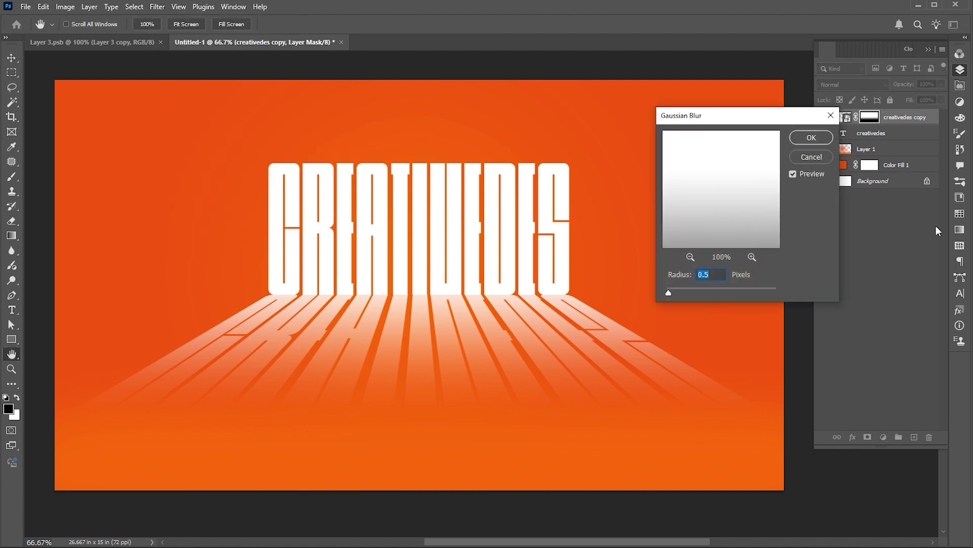
left_click(811, 137)
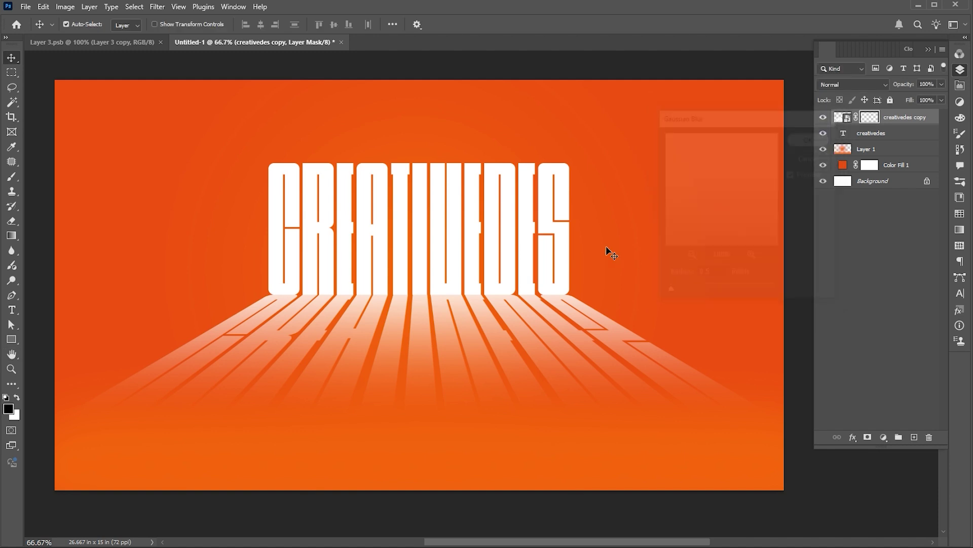
- Create a new layer above the creativedes text layer and clip it to that text
left_click(556, 230)
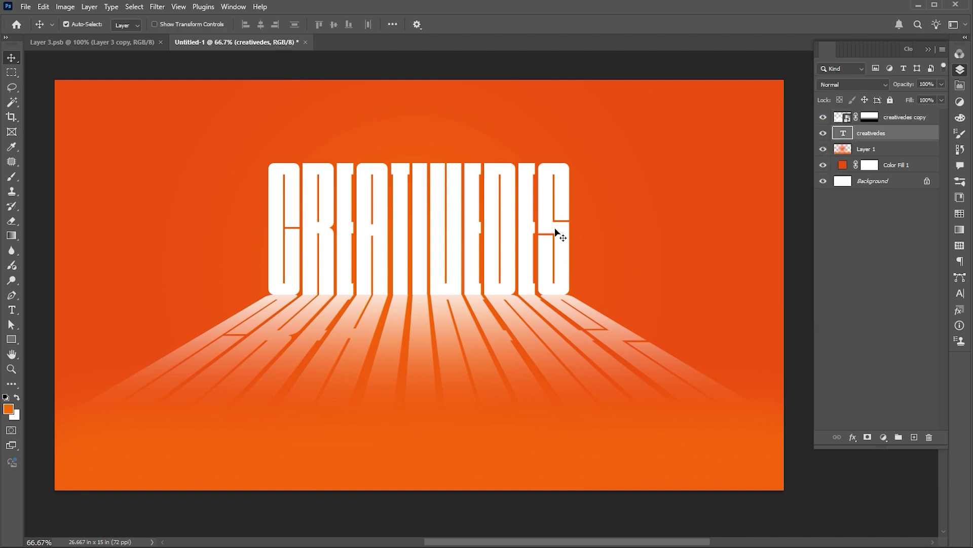
left_click(915, 438)
key("b")
right_click(868, 132)
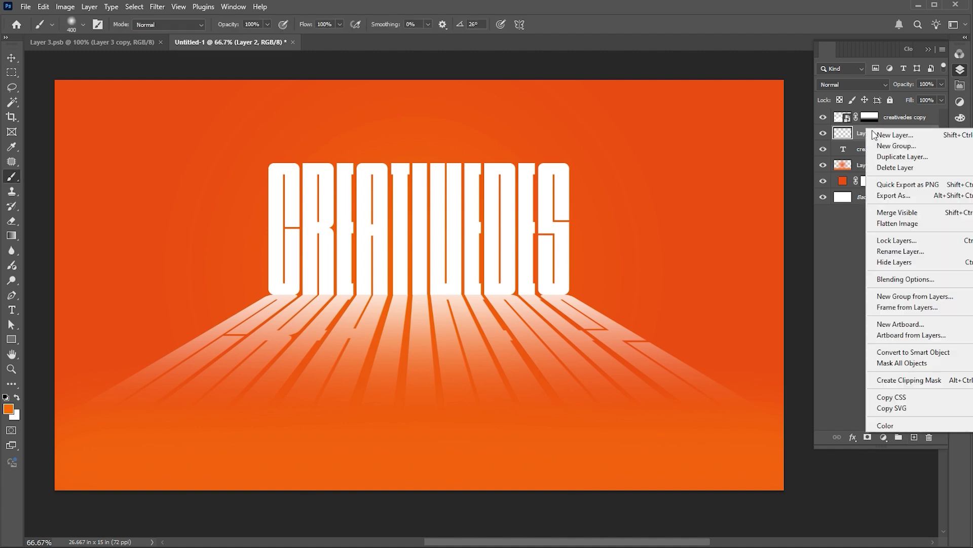
left_click(905, 382)
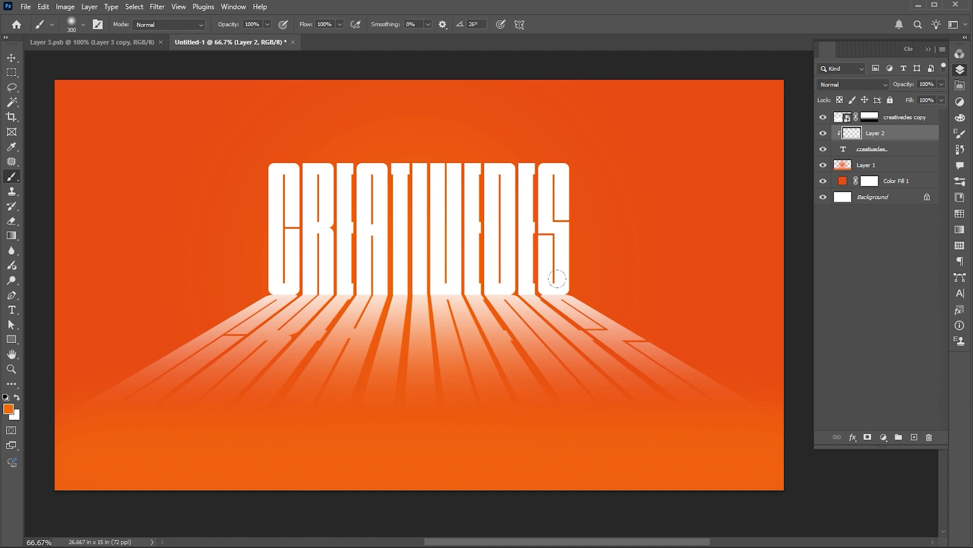
- Brush orange across the lower part of the upright letters on the clipped layer and set its opacity to 28%
left_click_drag(485, 274, 125, 275)
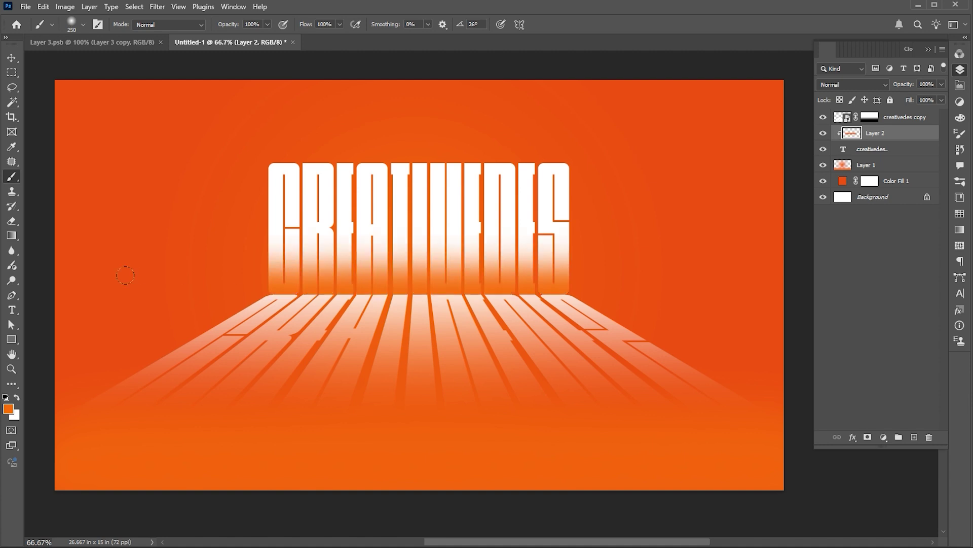
key("v")
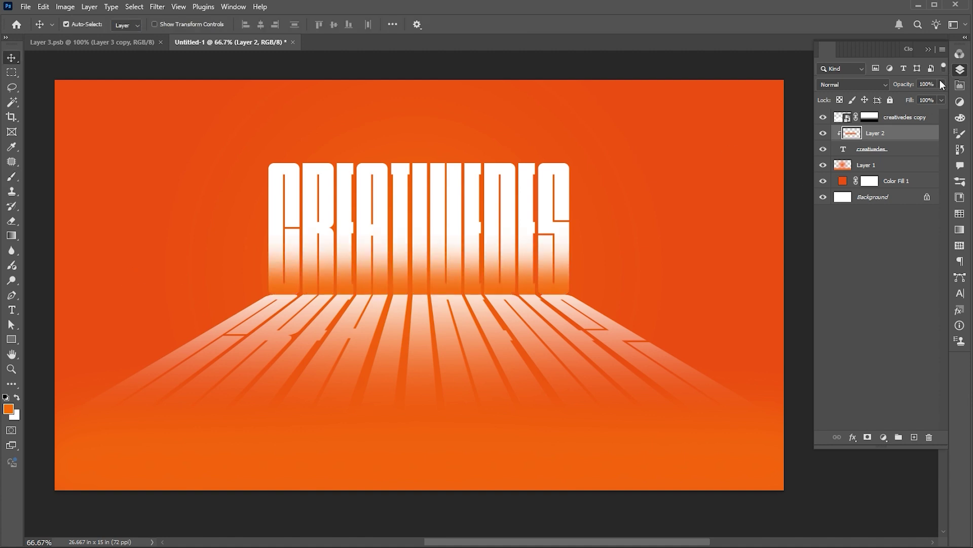
left_click(941, 85)
left_click_drag(905, 101, 902, 101)
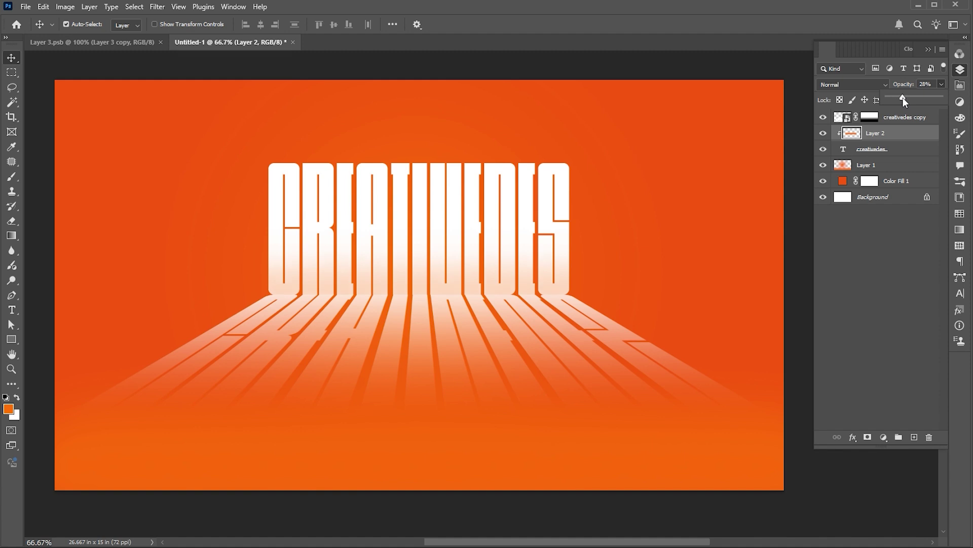
- Stretch the clipped orange shading on Layer 2 downward by dragging out its lower edge with Free Transform
left_click(622, 341)
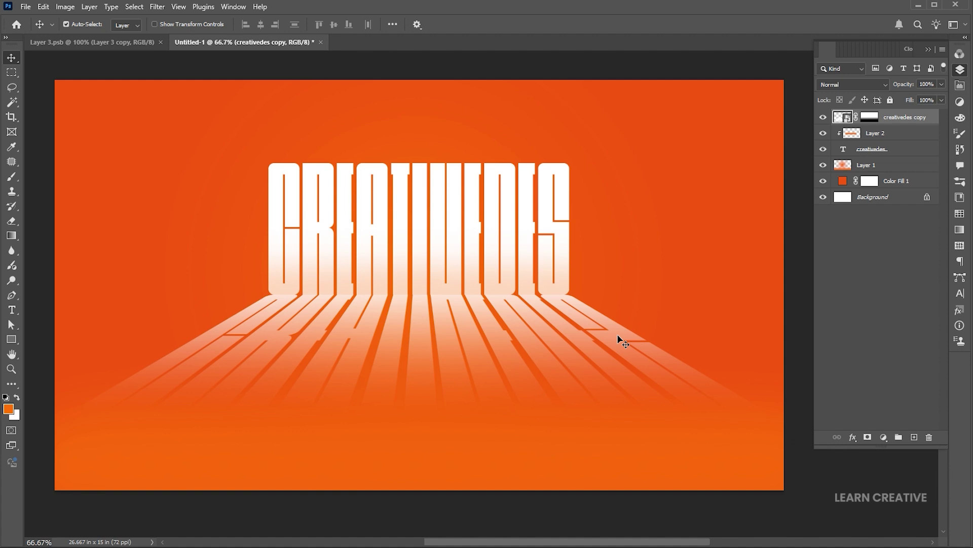
key("alt+shift+bracketleft")
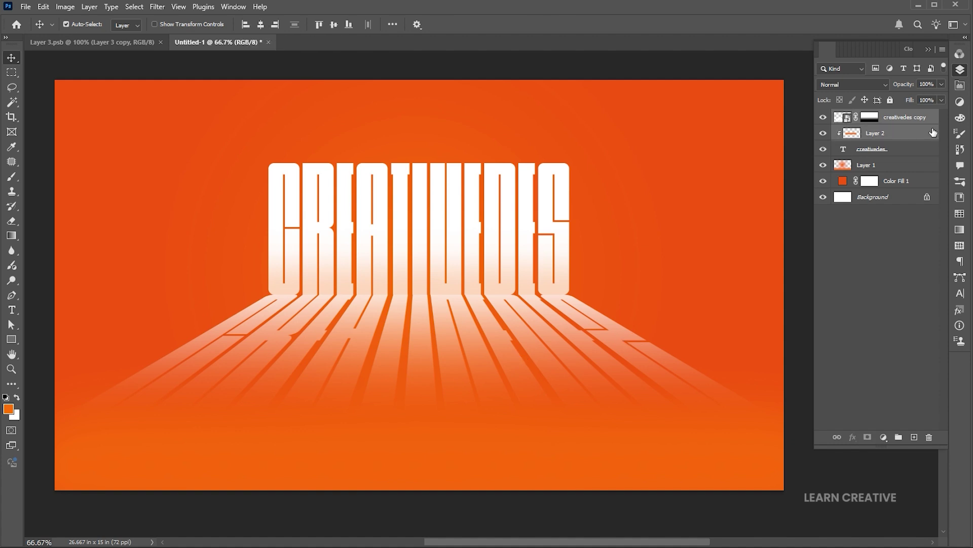
left_click(908, 132)
key("ctrl+t")
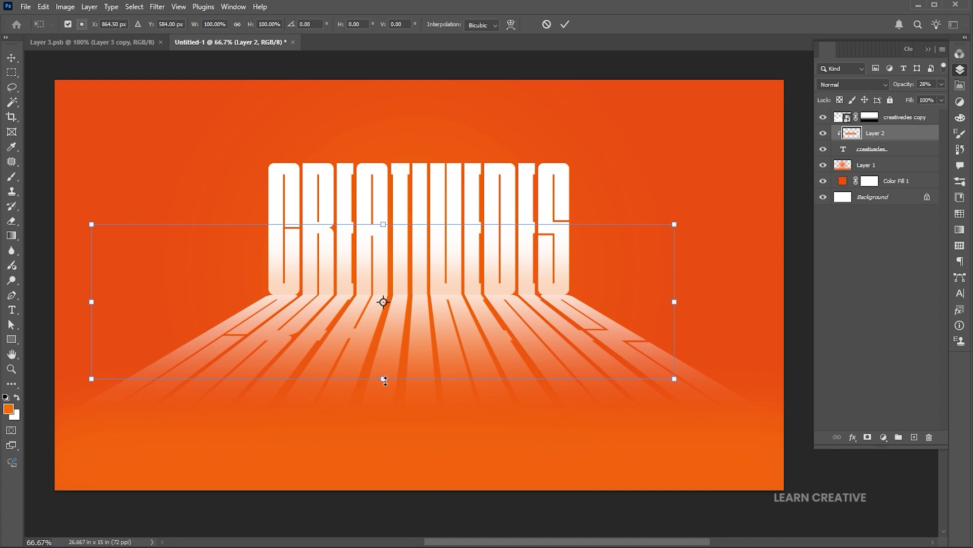
left_click_drag(383, 378, 379, 436)
key("Return")
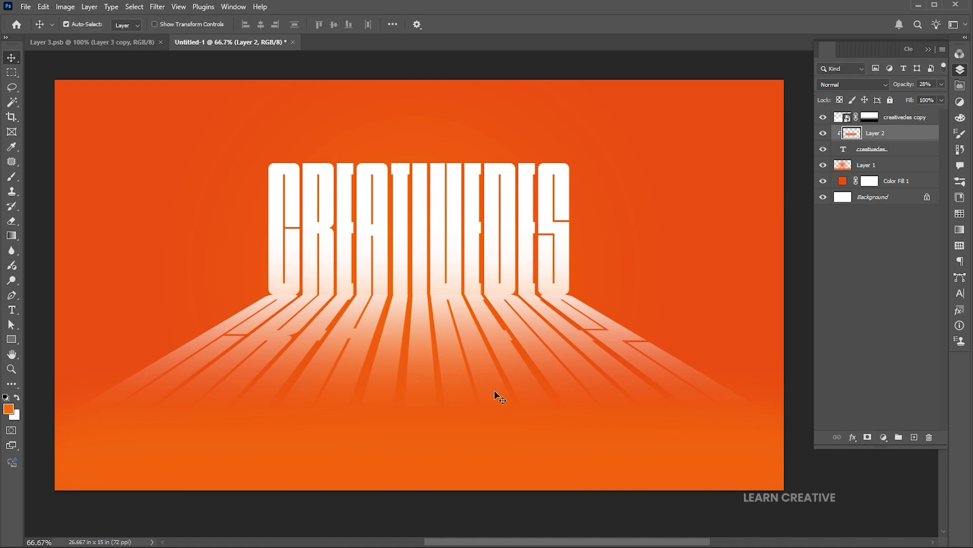
- Add the text "LEARN THE ART OF" above the CREATIVEDES lettering, on a new text layer above Layer 1
left_click(522, 114)
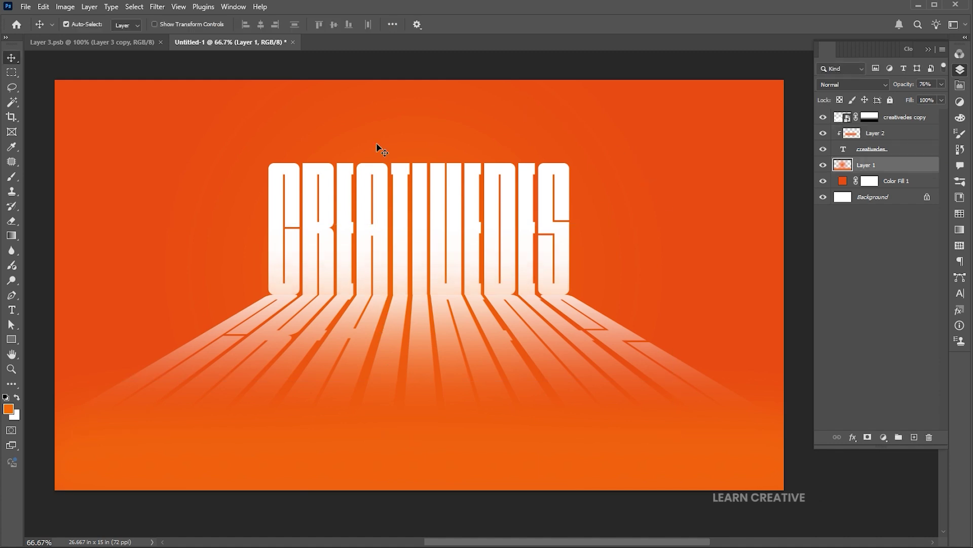
left_click(12, 310)
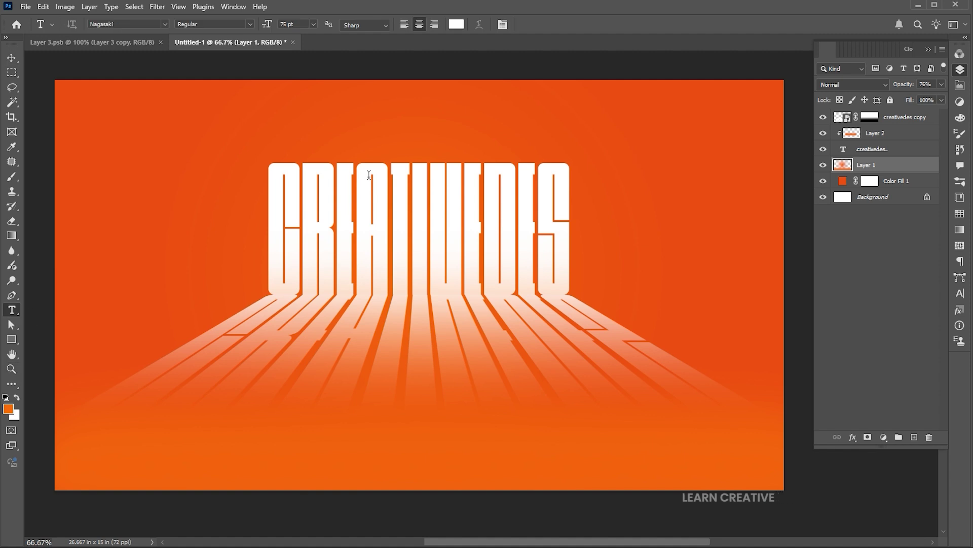
left_click(378, 136)
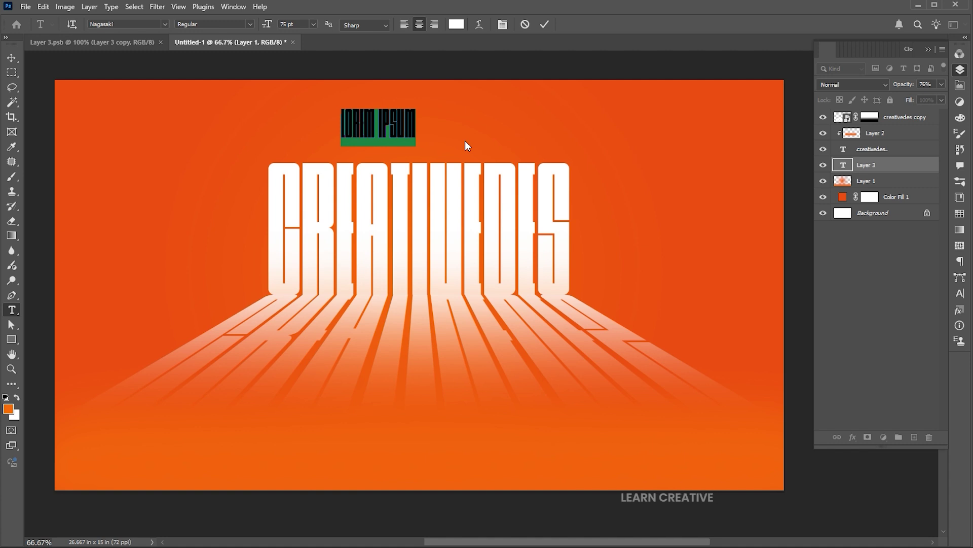
type("LEARN THE ART OF")
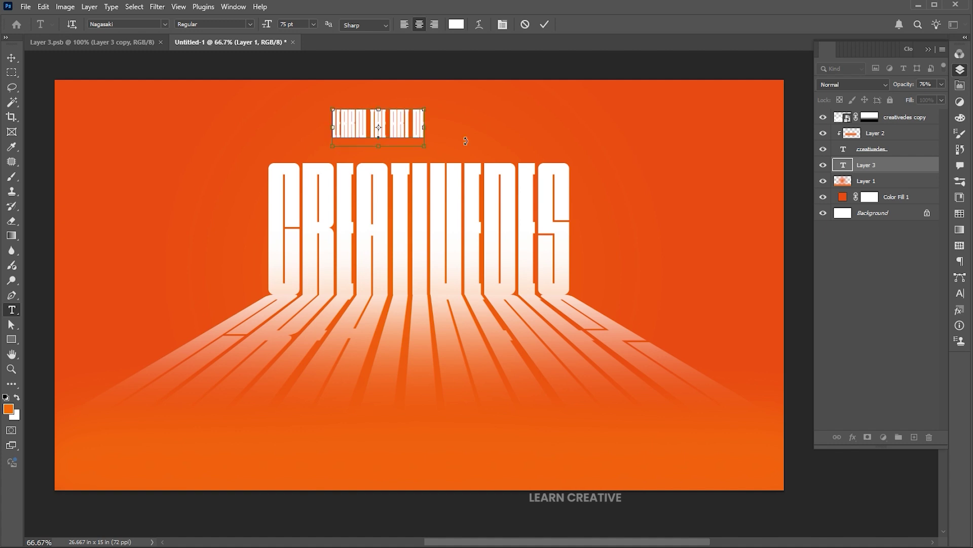
- Set the font of the LEARN THE ART OF text to Montserrat SemiBold
key("ctrl+a")
left_click(136, 26)
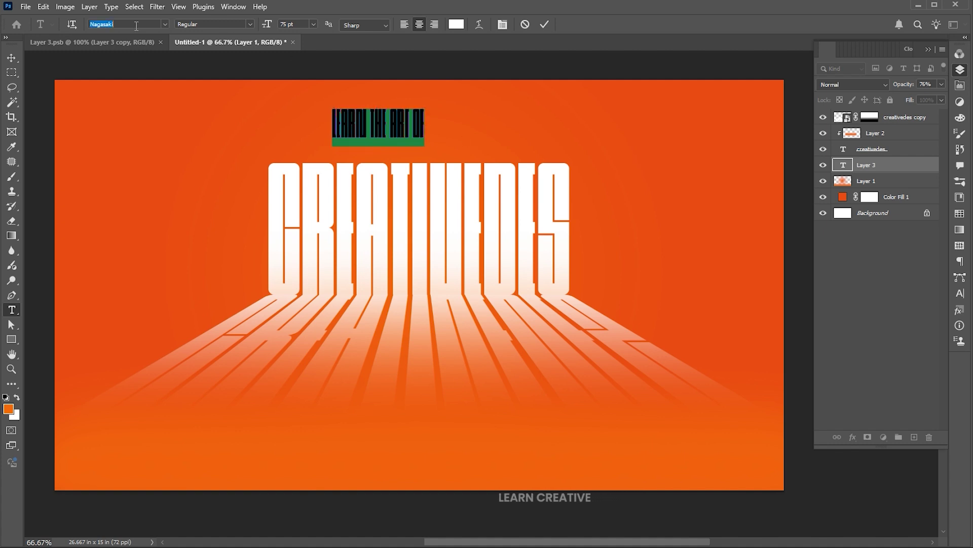
type("Montserrat")
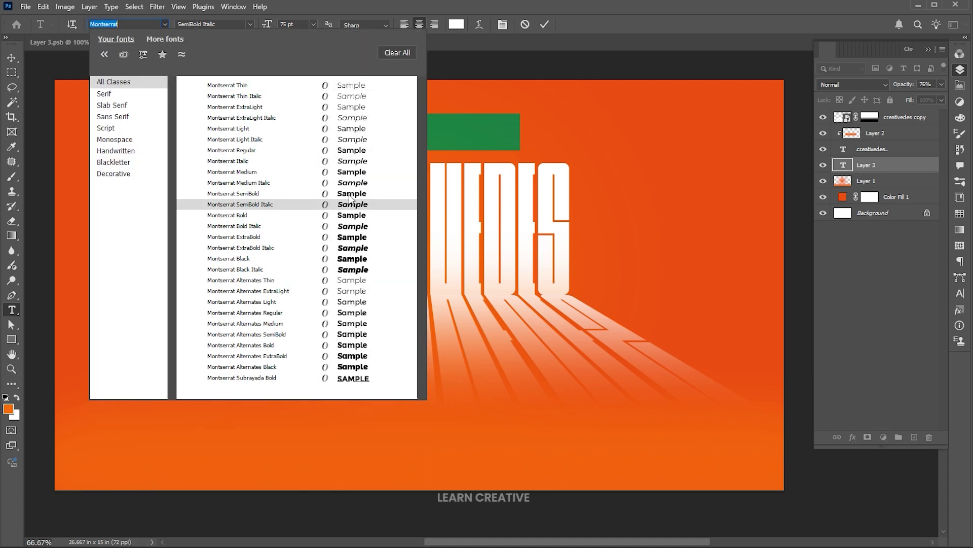
left_click(349, 193)
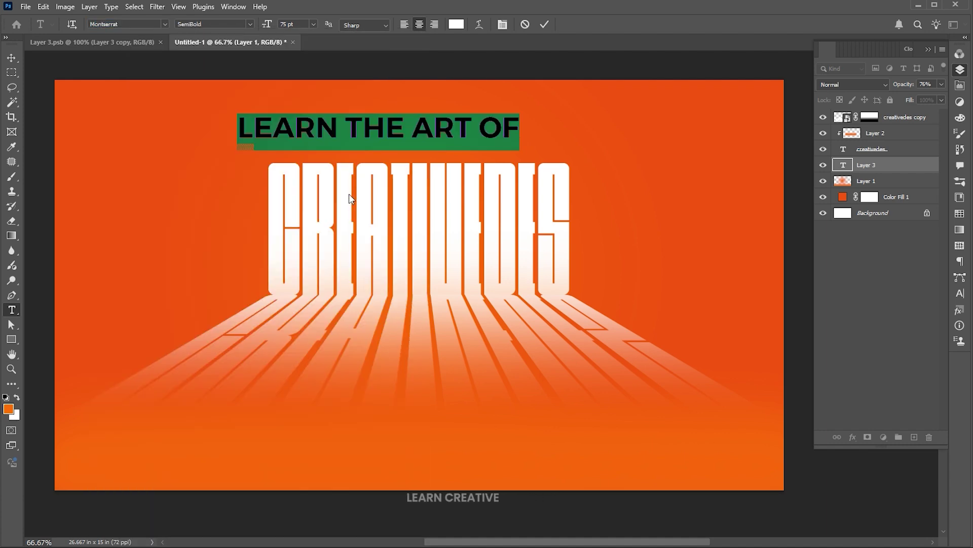
- Set the tracking of the LEARN THE ART OF text to 600 and its font weight to Light
left_click(960, 295)
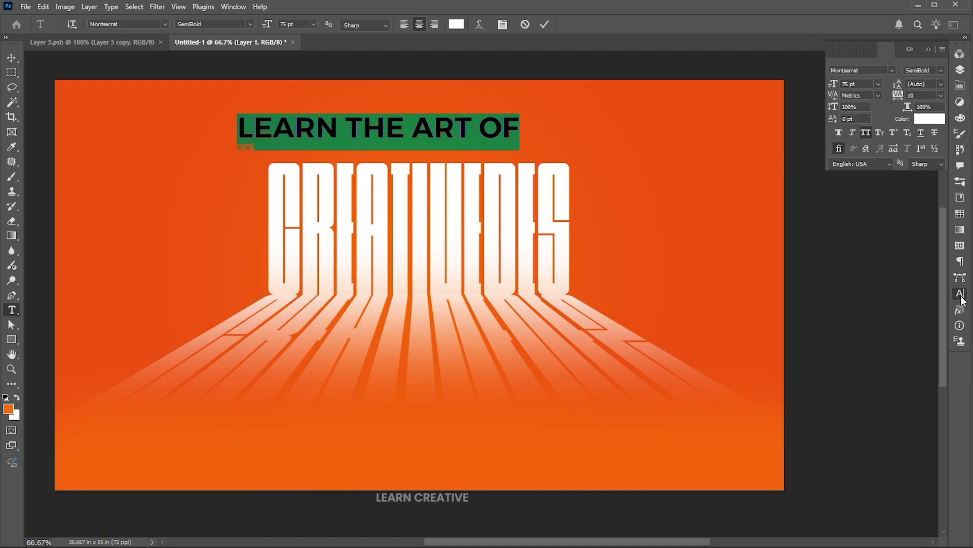
type("600")
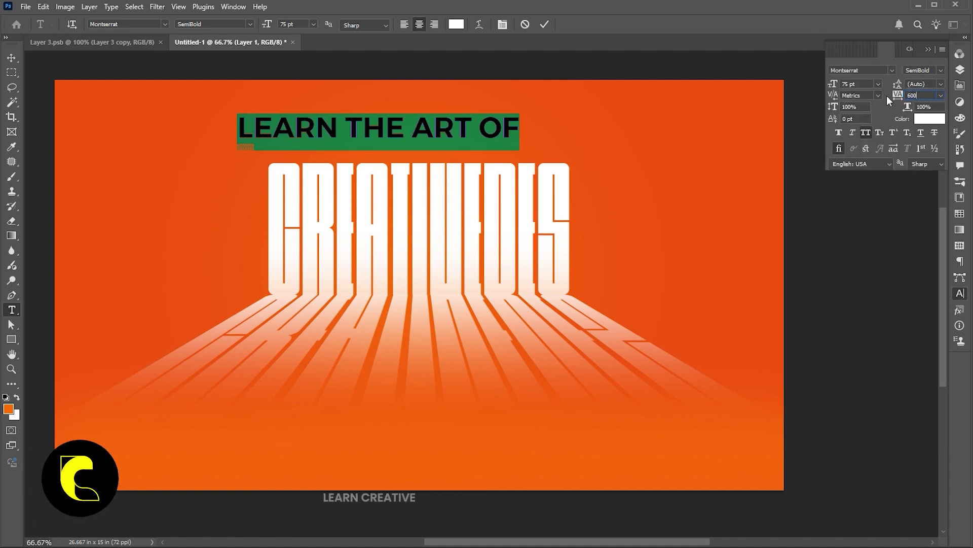
key("Return")
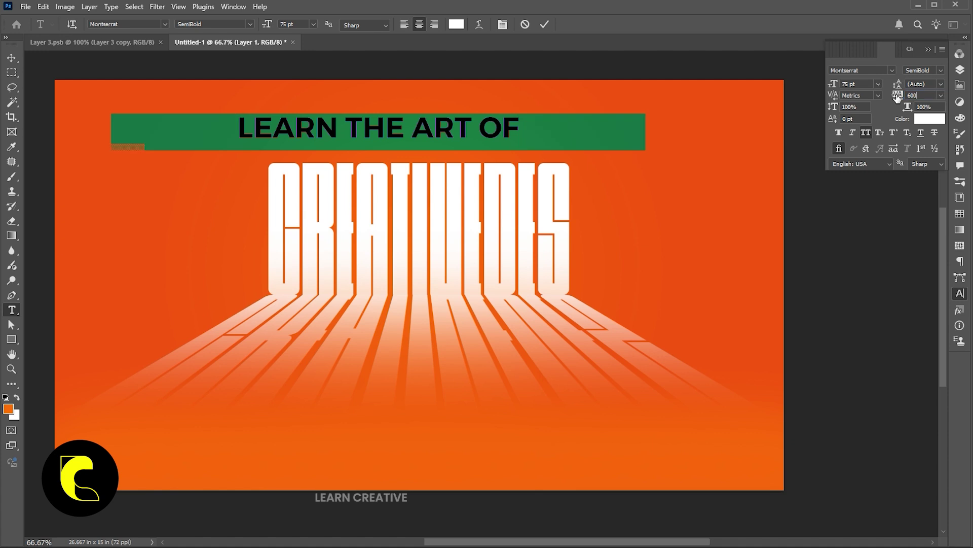
left_click(941, 70)
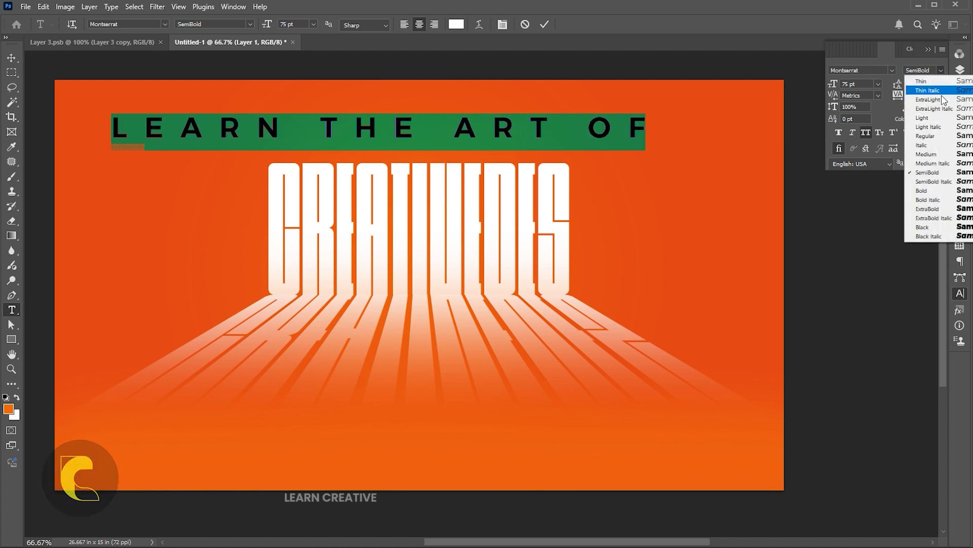
left_click(926, 117)
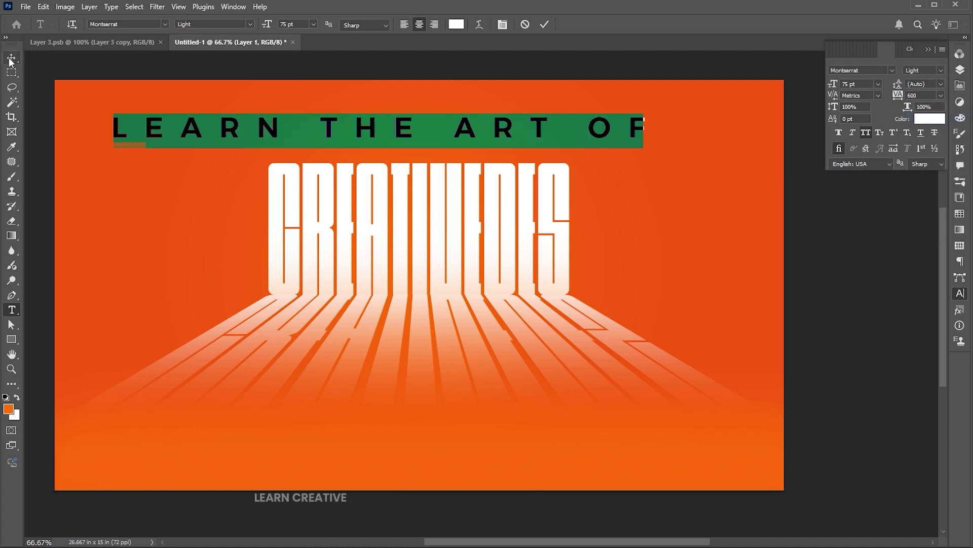
- Scale the LEARN THE ART OF text down to about 26 pt and centre it horizontally on the canvas
key("ctrl+Return")
key("ctrl+t")
left_click_drag(643, 110, 470, 118)
key("Return")
key("ctrl+a")
left_click(260, 24)
key("ctrl+d")
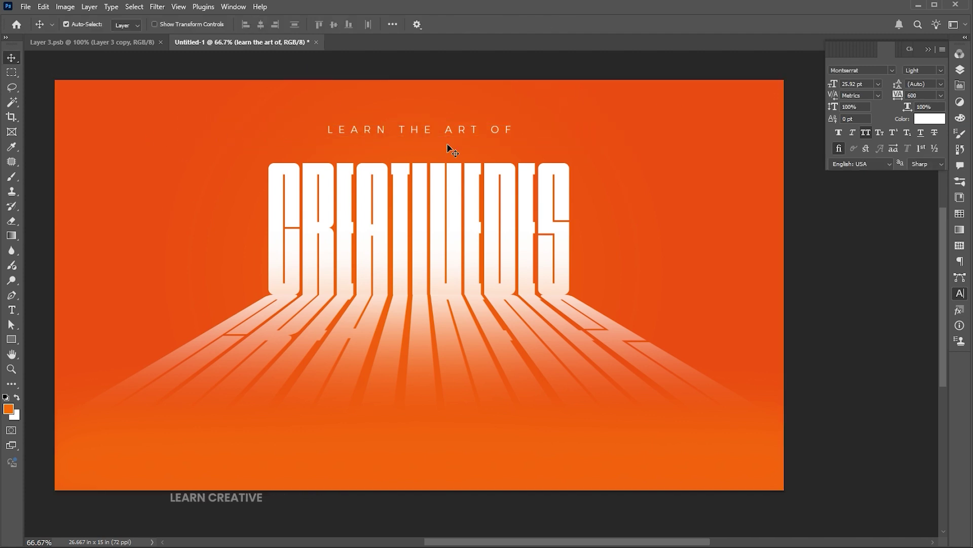
- Duplicate the LEARN THE ART OF text to its left and replace the copy's wording with "04-07-2025"
left_click(495, 135)
left_click_drag(458, 129, 231, 136)
key("Return")
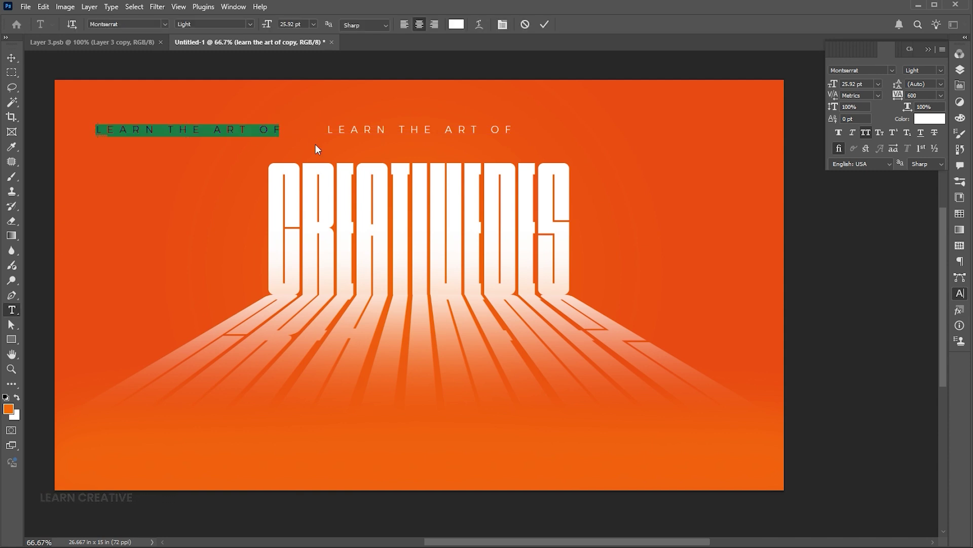
key("ctrl+h")
type("07-")
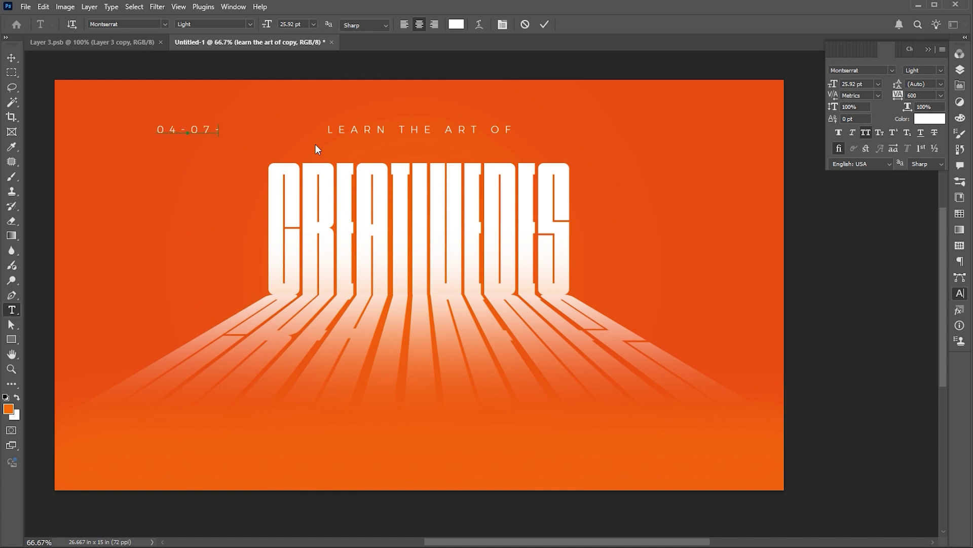
type("2025")
- Set the date text's tracking to 0 and its font to Placard Condensed Regular
key("ctrl+a")
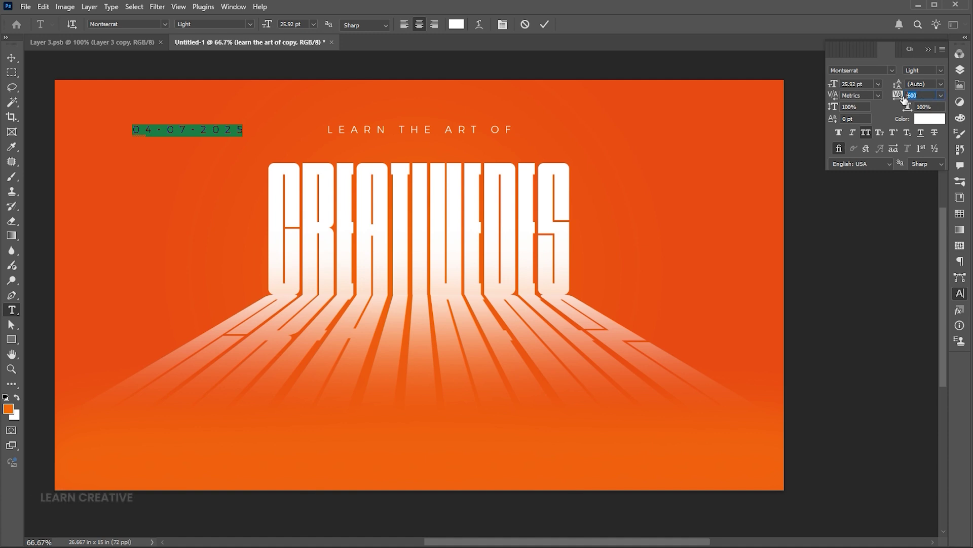
left_click(866, 71)
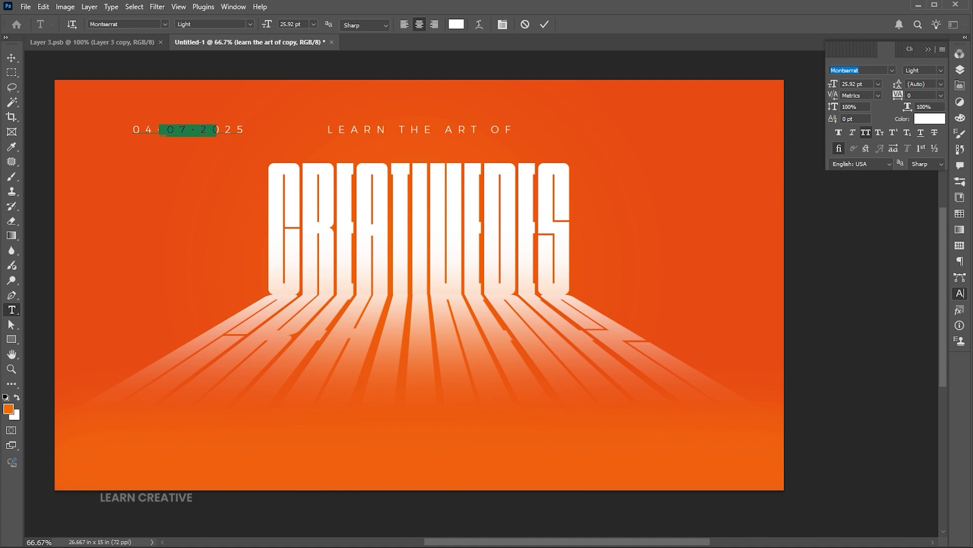
type("plac")
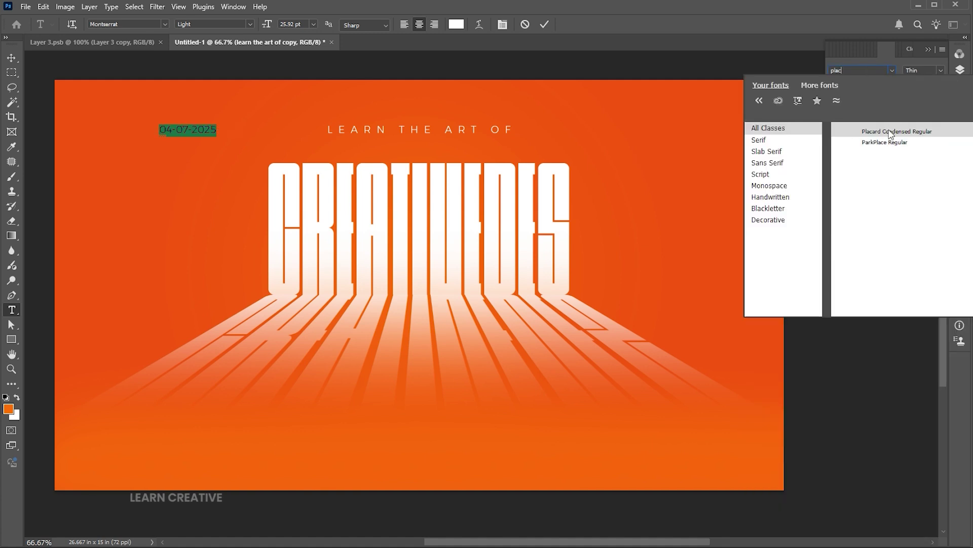
left_click(892, 131)
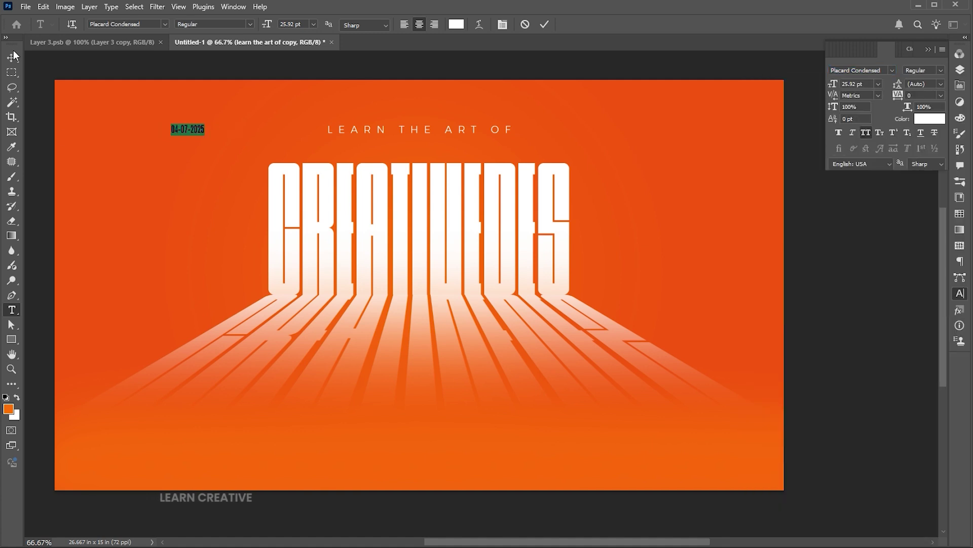
- Enlarge the 04-07-2025 text to 50 pt with Free Transform
key("ctrl+Return")
key("v")
key("ctrl+t")
left_click_drag(205, 136, 139, 131)
key("Return")
- Copy the barcode from the Layer 3.psb document into the poster's upper corner opposite the date and scale it with Free Transform
left_click(125, 42)
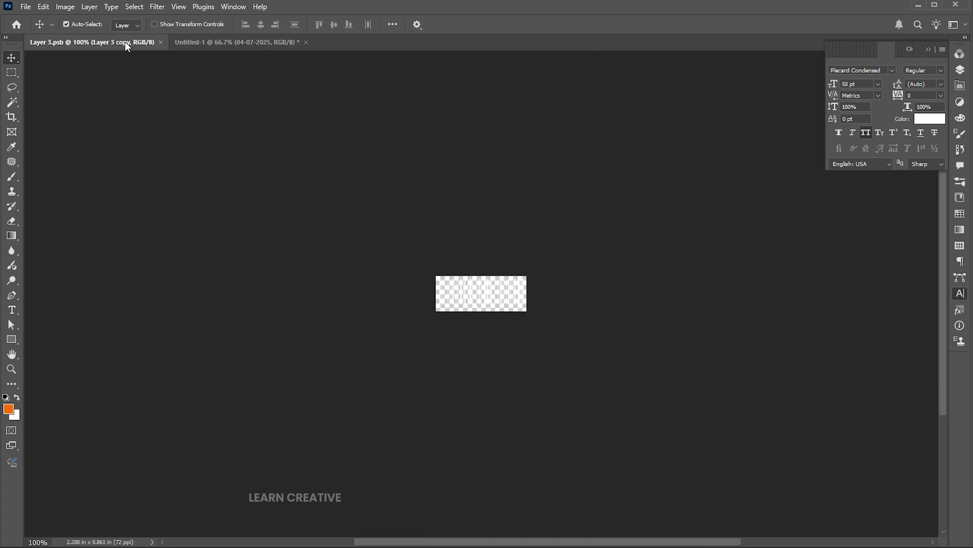
left_click_drag(463, 299, 756, 121)
key("ctrl+t")
key("F7")
key("Return")
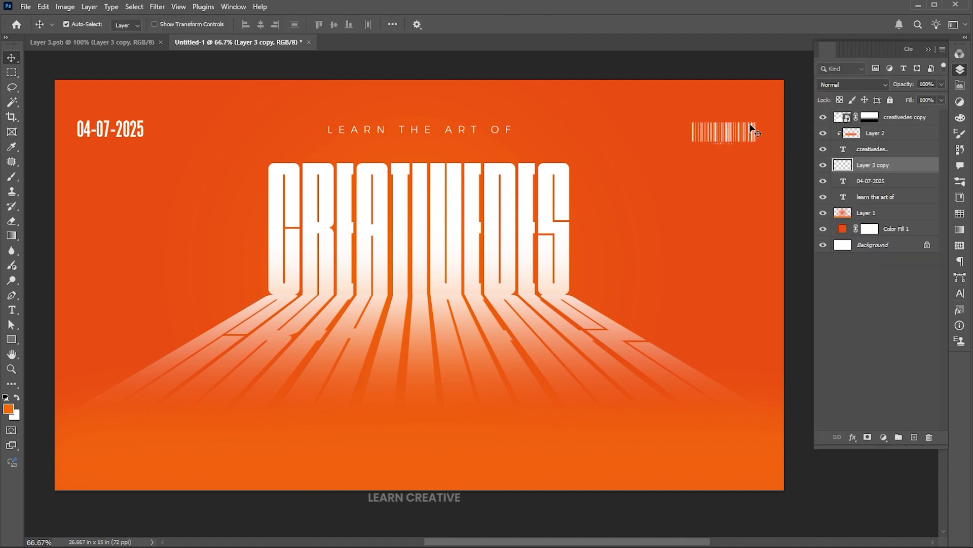
- Duplicate the LEARN THE ART OF text straight down below the CREATIVEDES reflection and replace the copy's wording with "learn creative"
left_click_drag(441, 137, 441, 397)
left_click(442, 397)
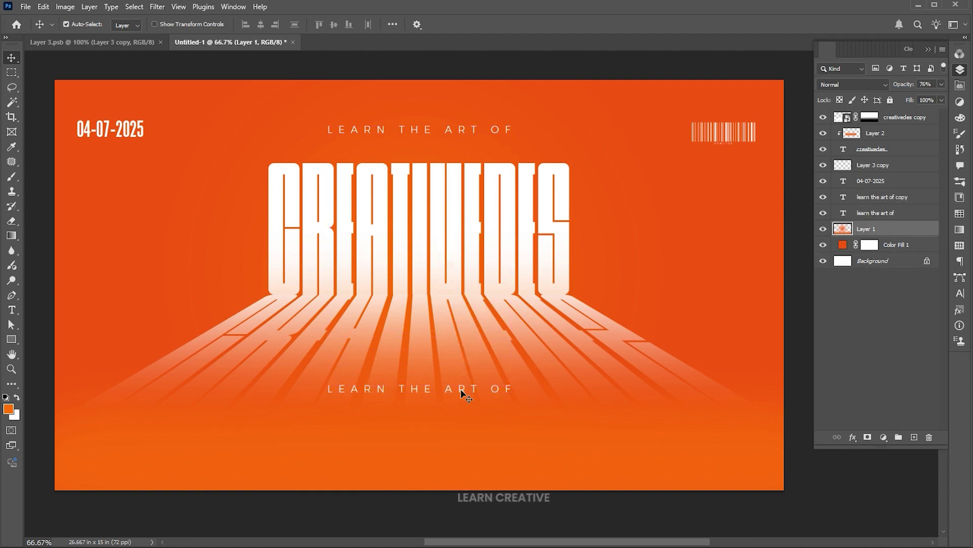
double_click(457, 391)
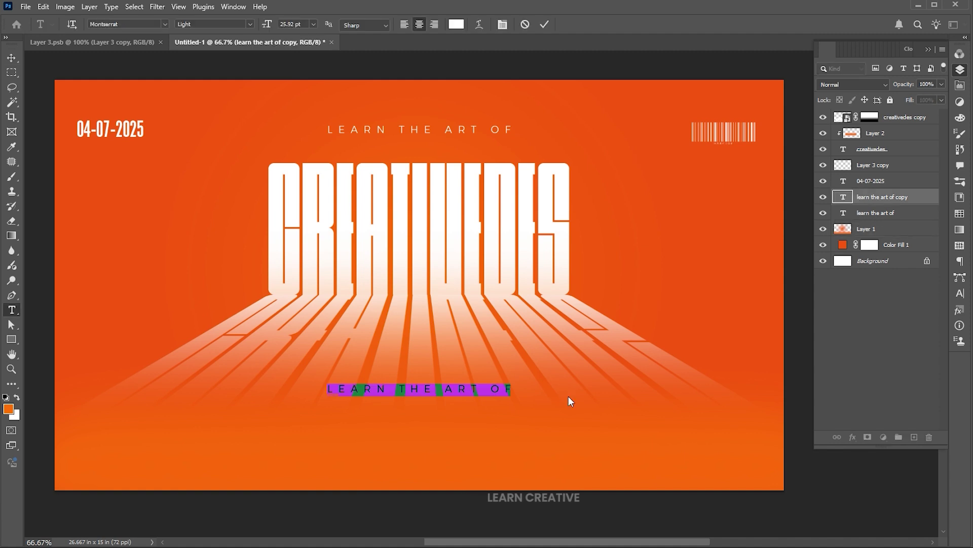
key("ctrl+h")
type("learn cer")
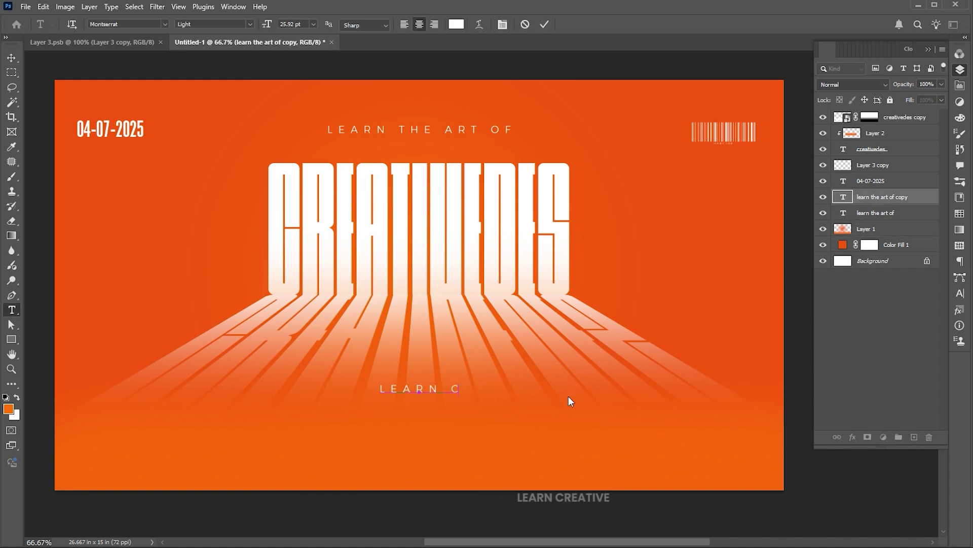
key("BackSpace")
key("BackSpace")
type("reative")
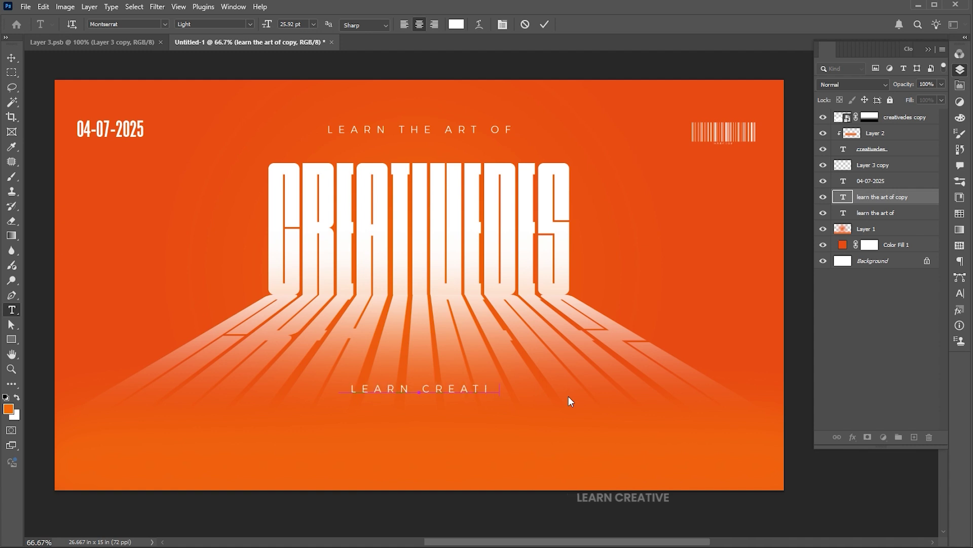
- Set the LEARN CREATIVE text to Montserrat Bold with tracking 600 and enlarge it to about 44 pt with Free Transform
key("ctrl+a")
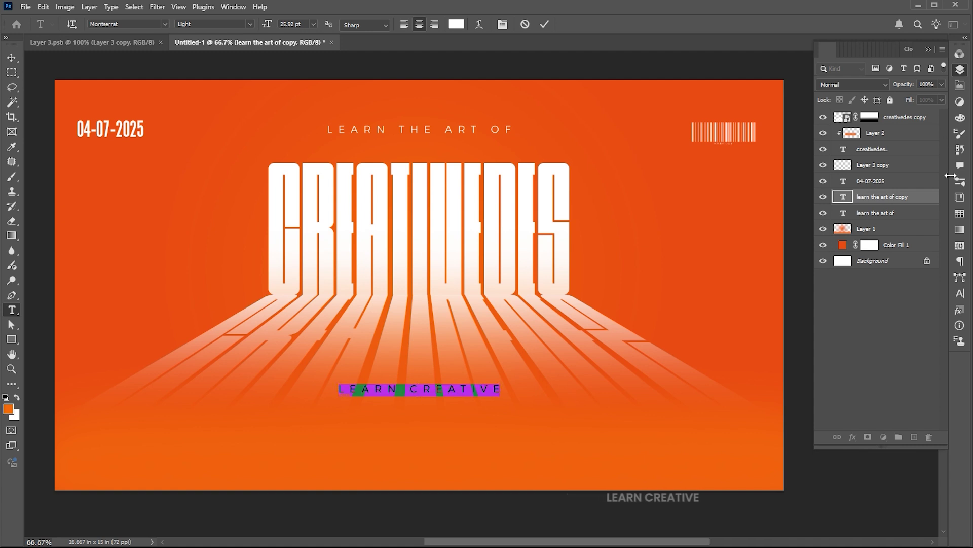
left_click(960, 293)
left_click(941, 71)
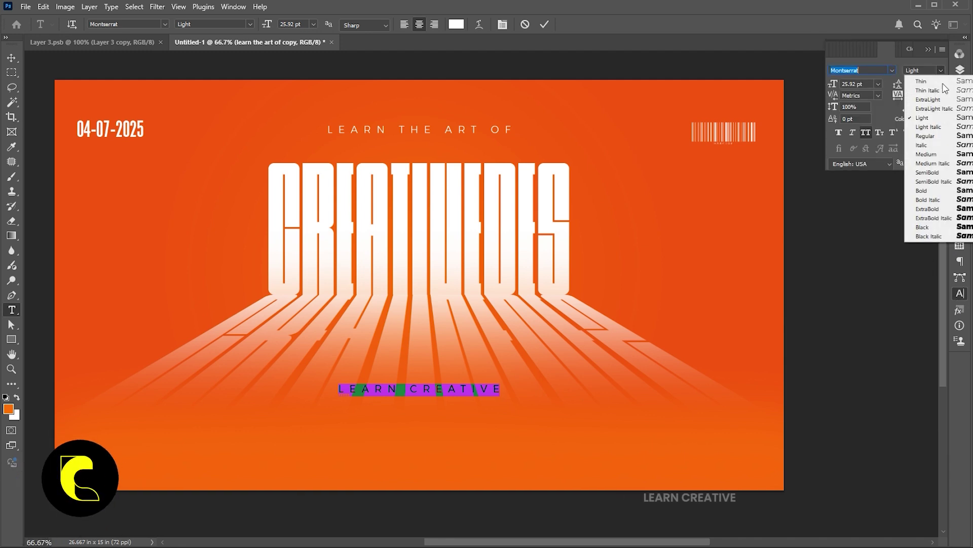
left_click(942, 190)
left_click(900, 95)
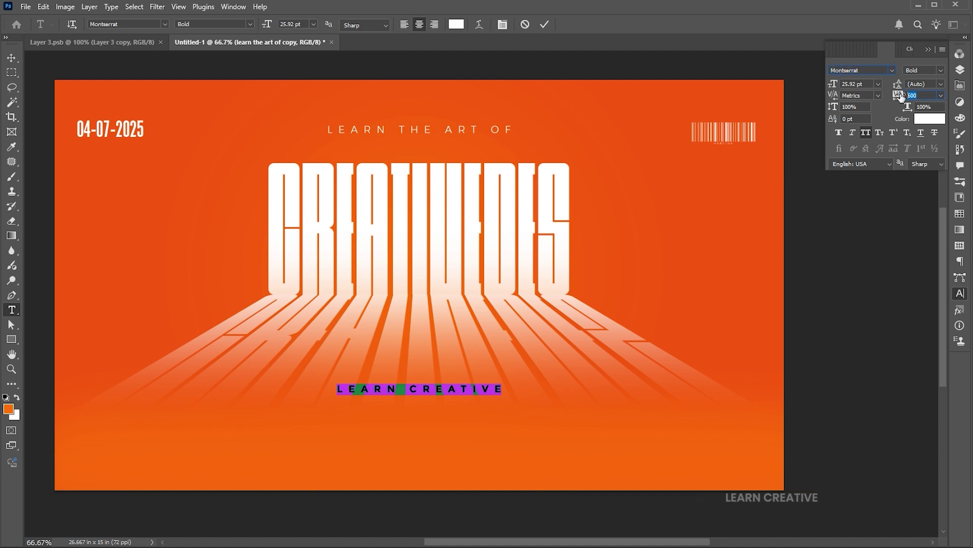
left_click(11, 57)
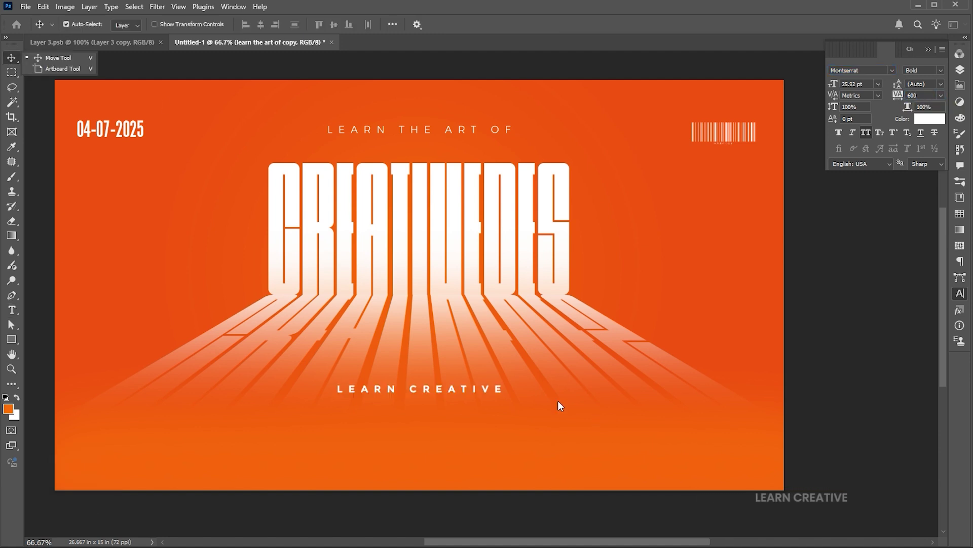
key("ctrl+t")
left_click_drag(502, 378, 583, 340)
key("Return")
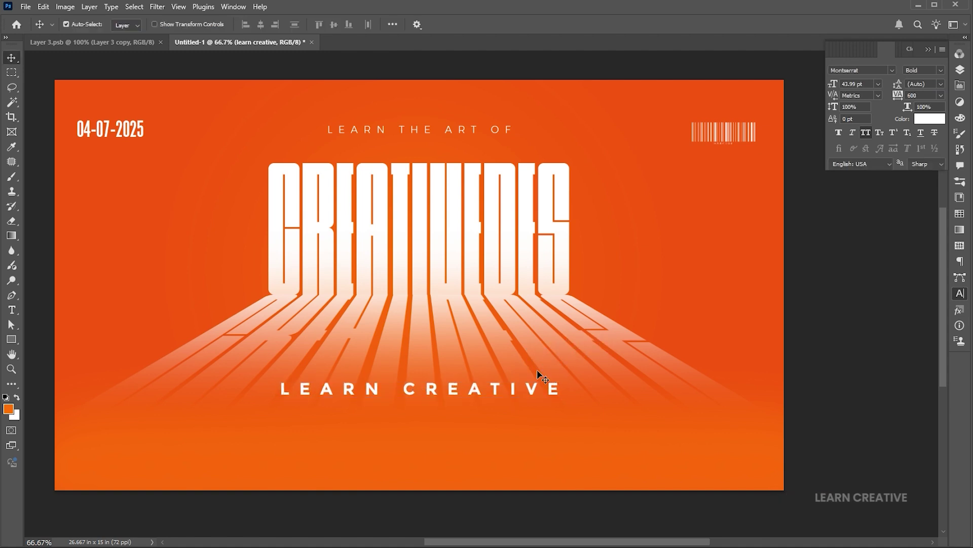
- Add a wide lorem ipsum paragraph text box below LEARN CREATIVE and set its font size to 15 pt
key("t")
left_click_drag(83, 421, 756, 467)
key("Escape")
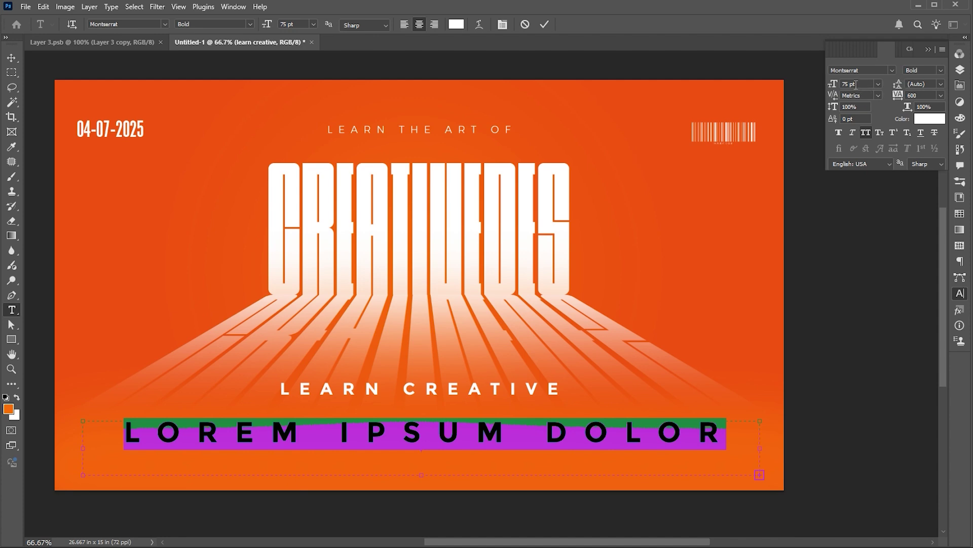
left_click(832, 83)
key("Return")
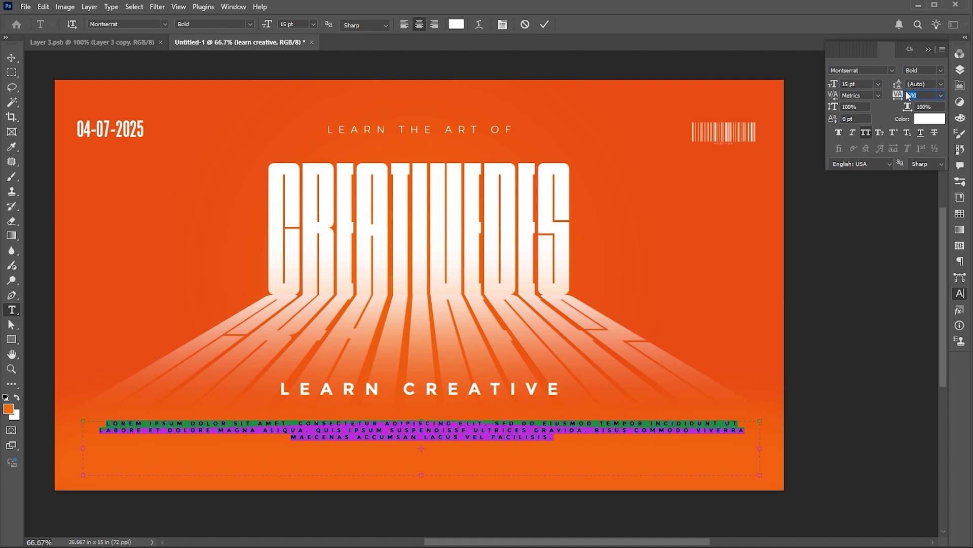
- Set the placeholder paragraph's style to Light and tracking to 10, and narrow its text box evenly on both sides
left_click(941, 73)
left_click(944, 119)
left_click_drag(729, 446, 706, 445)
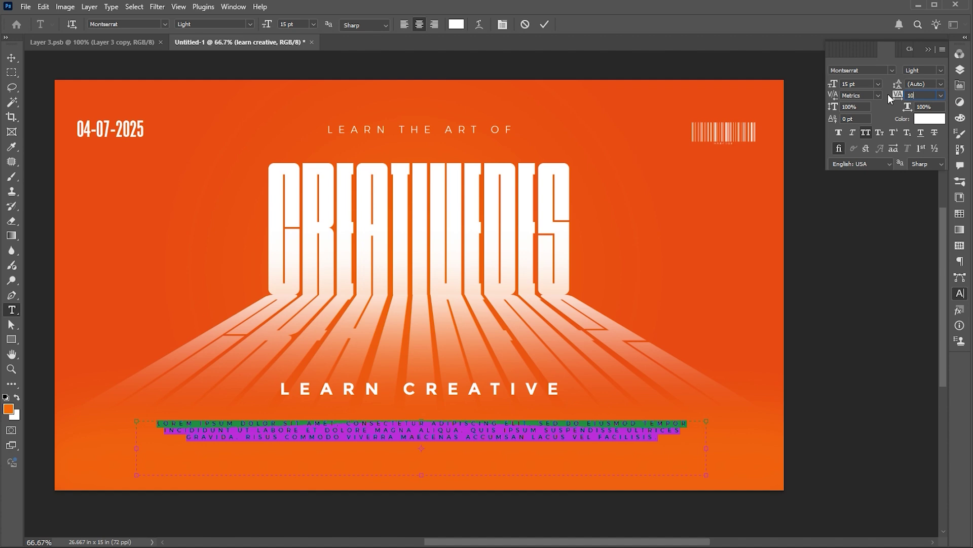
key("Return")
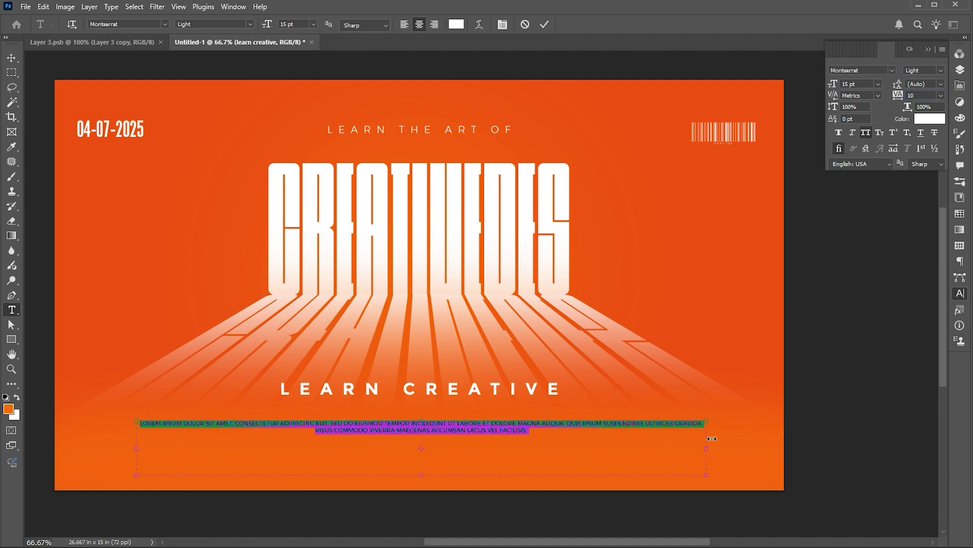
- Narrow the paragraph's text box slightly more and arrange LEARN CREATIVE and the paragraph close together beneath the reflection
left_click_drag(700, 448, 693, 448)
key("ctrl+Return")
key("v")
mouse_move(466, 422)
left_mouse_down()
mouse_move(477, 404)
mouse_move(478, 426)
left_mouse_up()
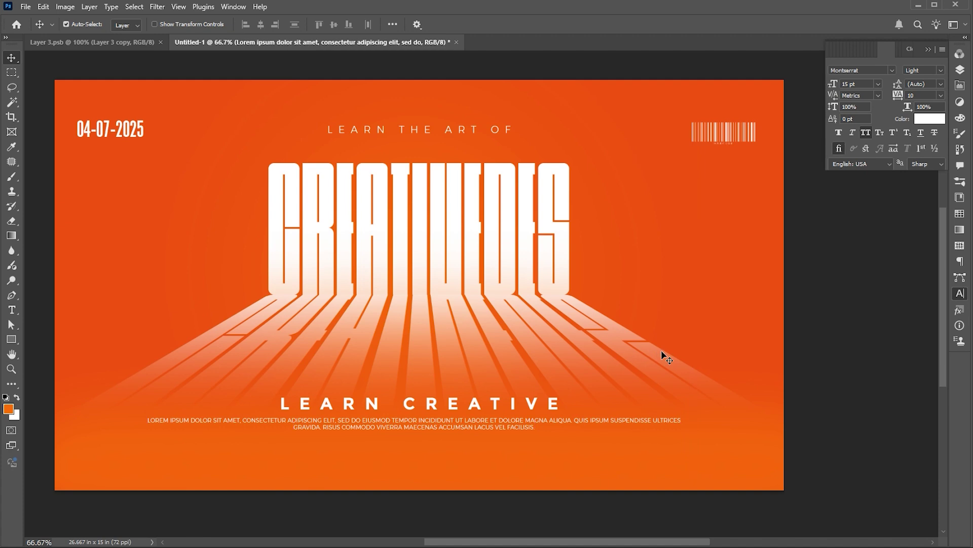
- Embed the photo "WhatsApp Image 2025-04-07 at 12.09.35 PM", scaled down at the canvas centre, and move its layer above all others
left_click(27, 9)
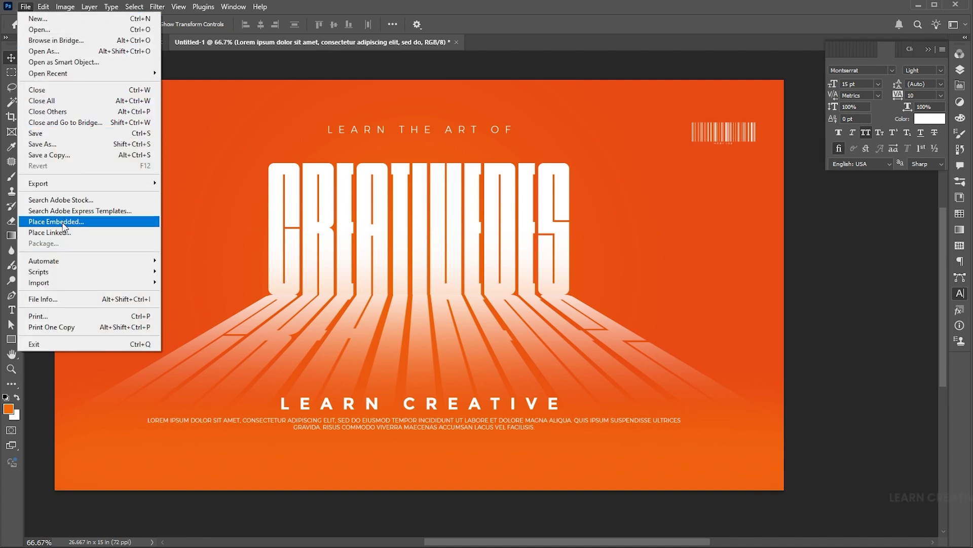
left_click(63, 223)
left_click(260, 99)
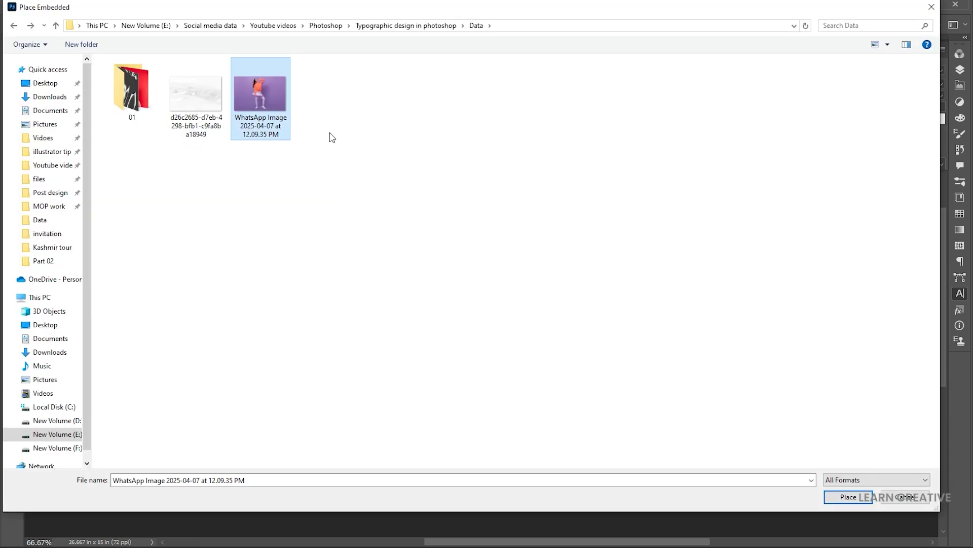
left_click(848, 497)
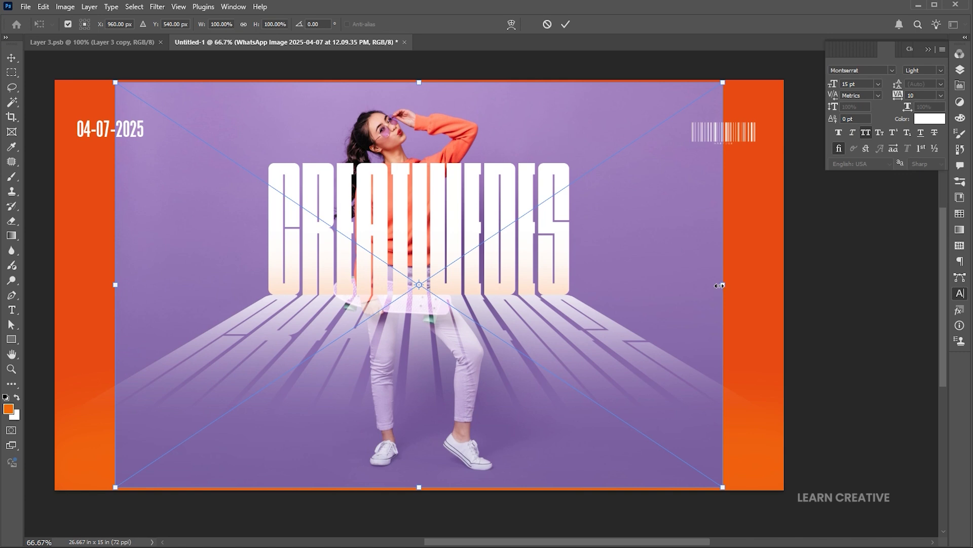
left_click_drag(722, 285, 566, 289)
key("Return")
left_click(960, 69)
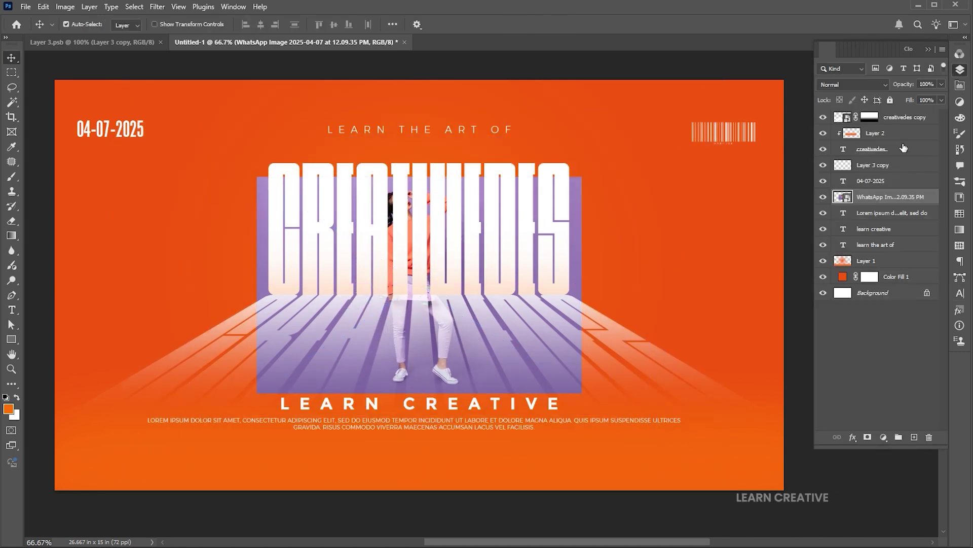
left_click_drag(887, 198, 882, 116)
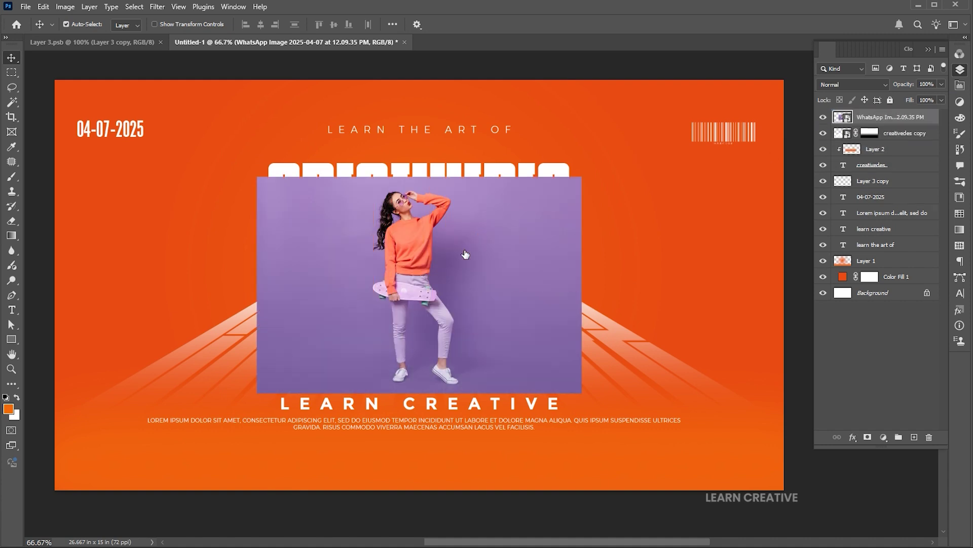
- Select the woman in the photo with Select Subject and add the missed edge of her flat-standing shoe using the Lasso tool
left_click(141, 7)
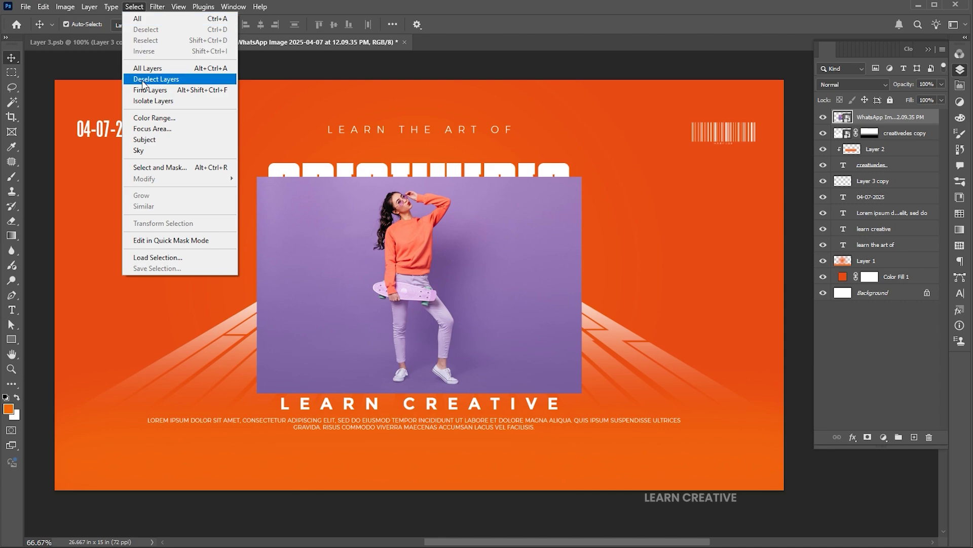
left_click(144, 140)
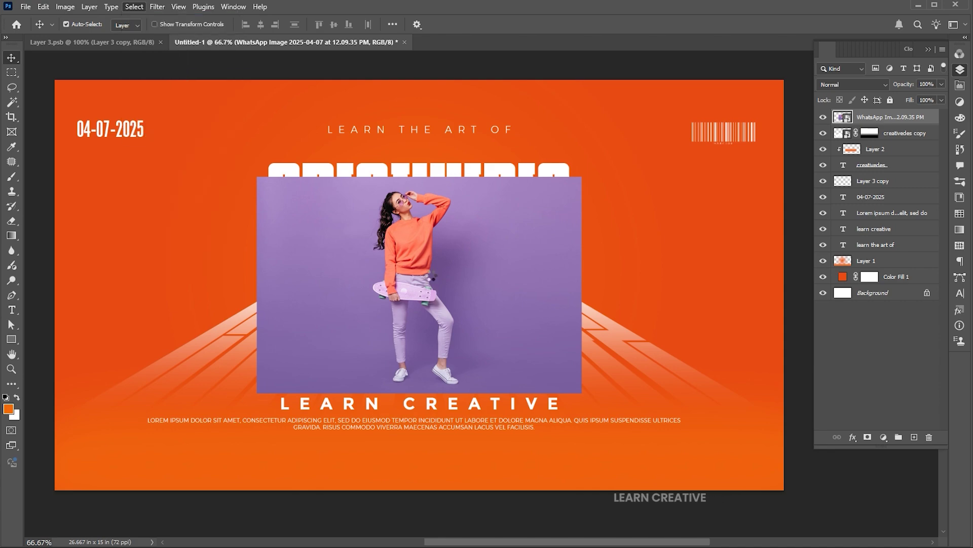
key("z")
left_click_drag(445, 377, 508, 424)
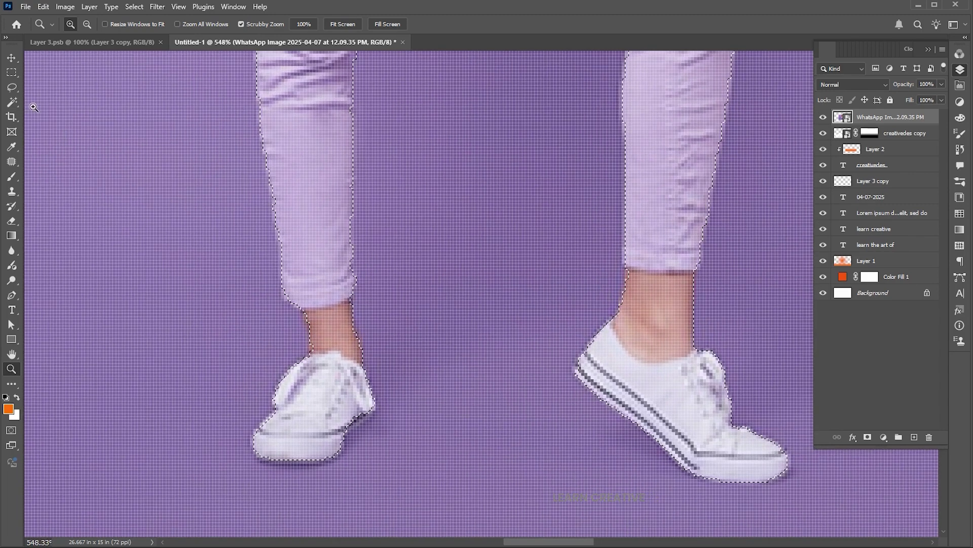
left_click(14, 92)
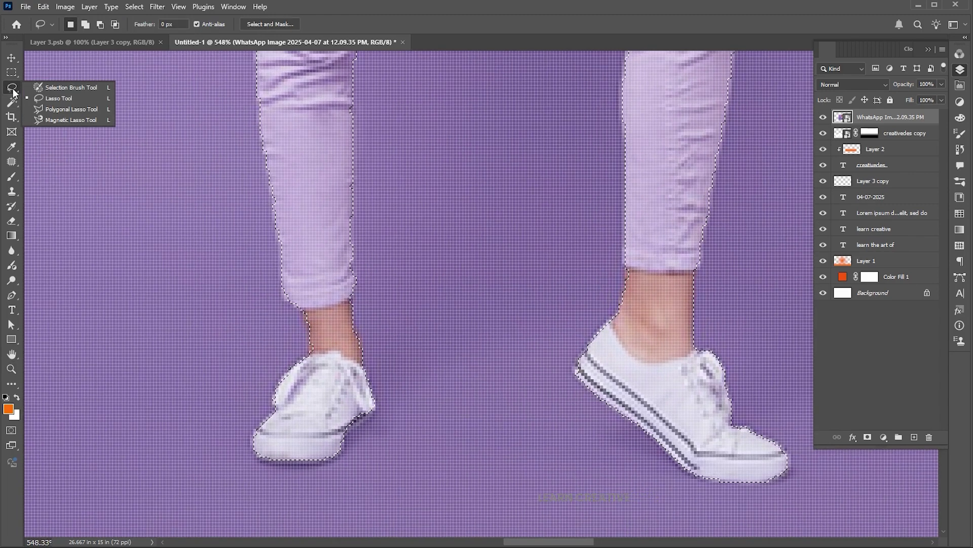
left_click(58, 98)
key("shift")
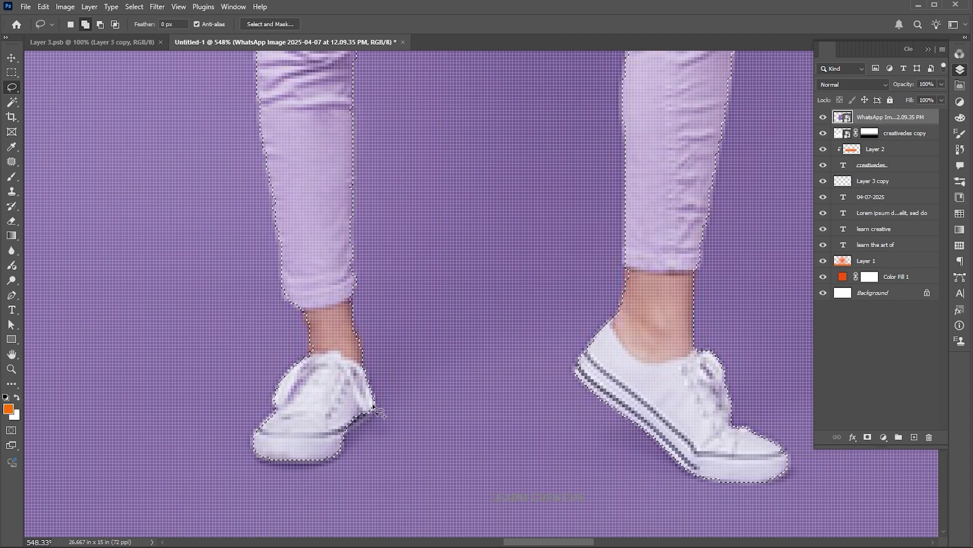
key("shift")
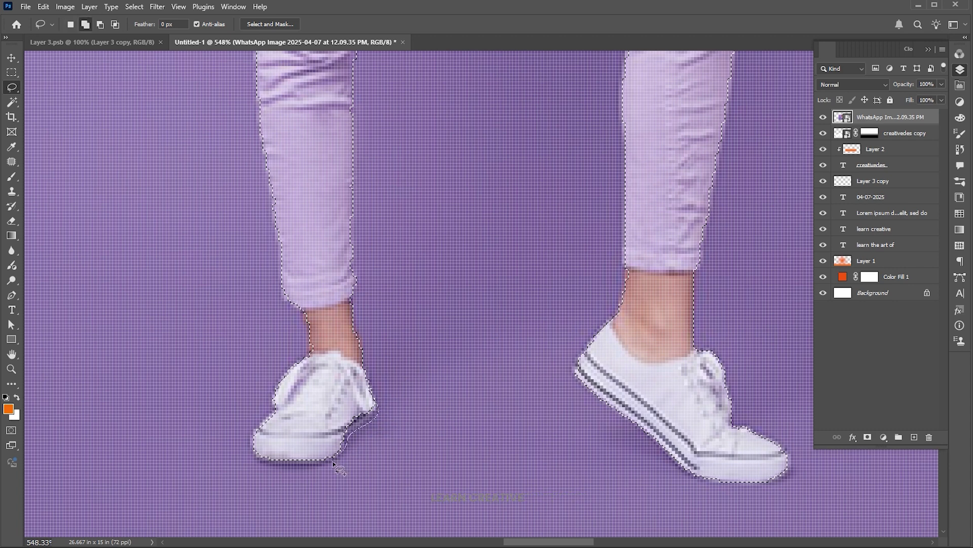
left_click_drag(330, 380, 330, 381)
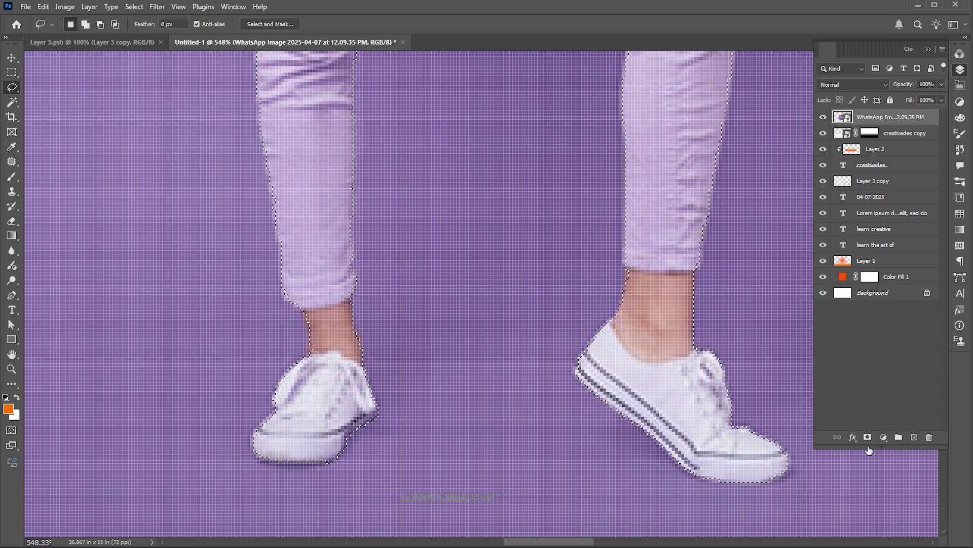
- Copy the selected woman to a new layer and hide the original photo layer
key("ctrl+j")
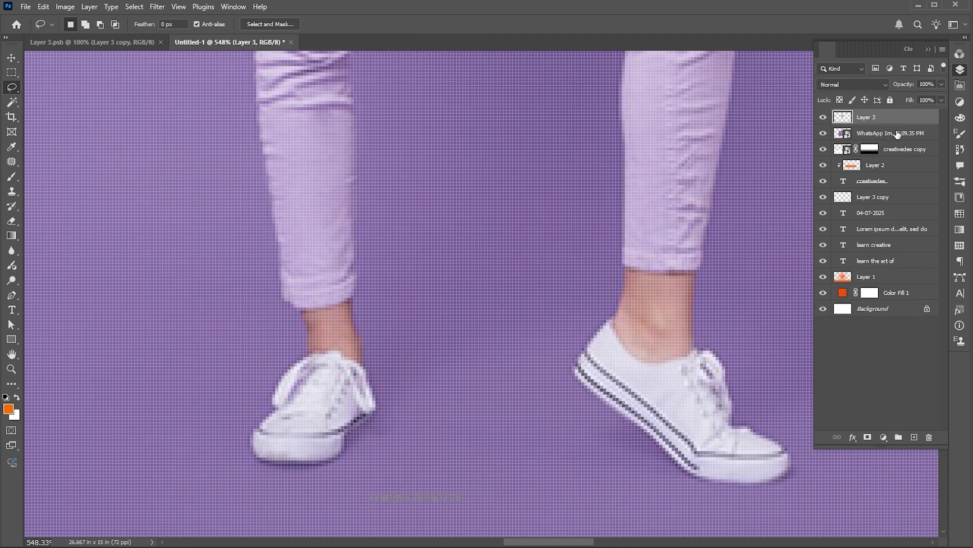
left_click(896, 133)
left_click(822, 134)
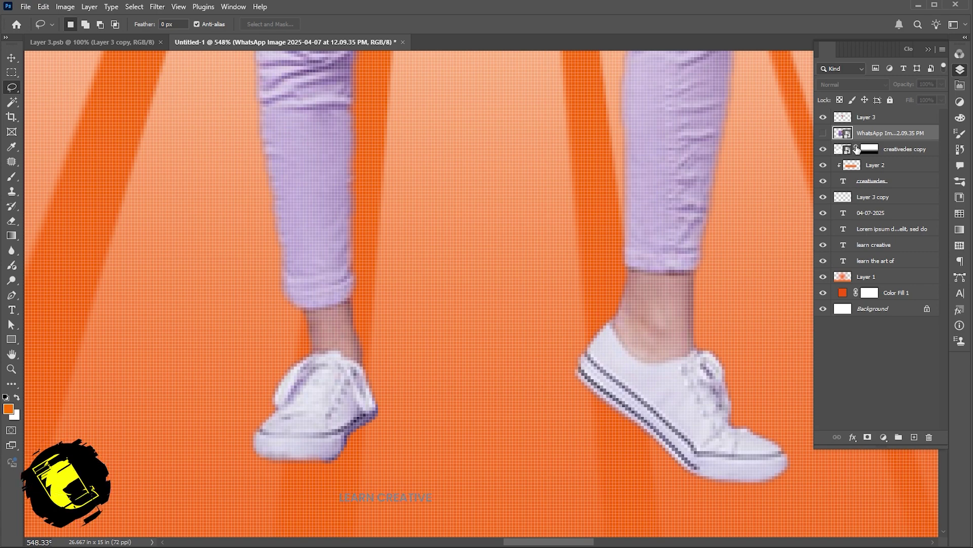
- Scale the woman cutout down slightly and position it in front of the CREATIVEDES text, with her feet above LEARN CREATIVE
key("ctrl+0")
key("v")
left_click(872, 117)
key("ctrl+t")
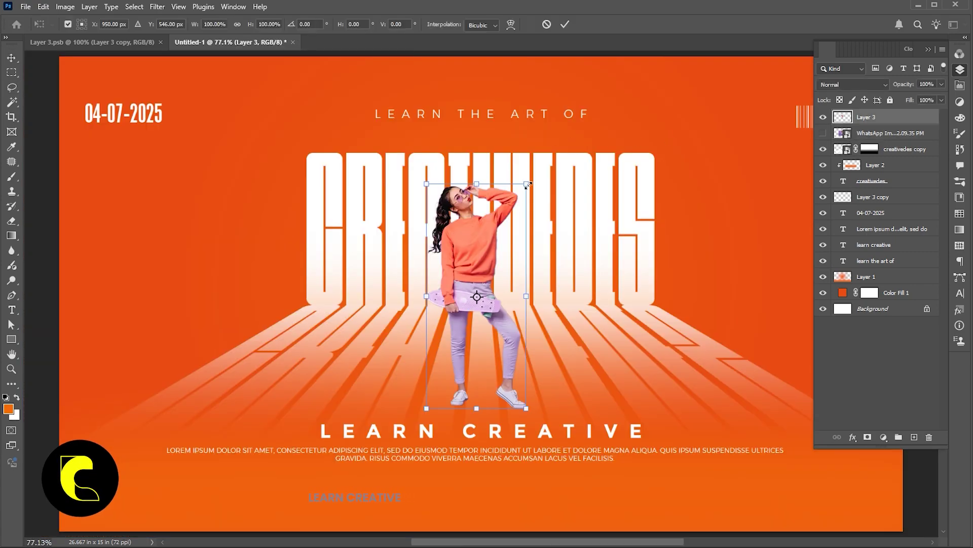
left_click_drag(530, 179, 525, 192)
left_click_drag(488, 229, 490, 226)
key("Return")
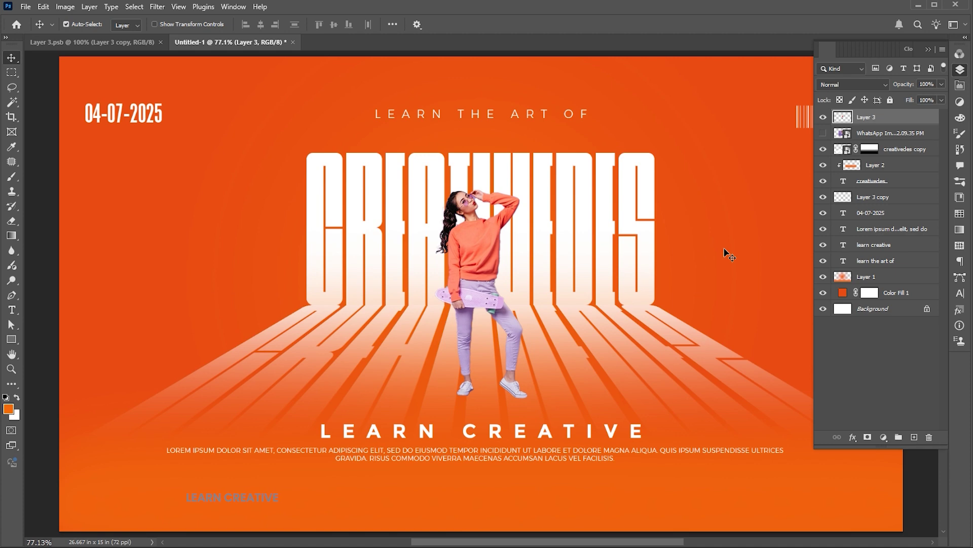
- Duplicate the woman cutout layer and apply a black (000000) Color Overlay to the lower of the two layers
key("ctrl+j")
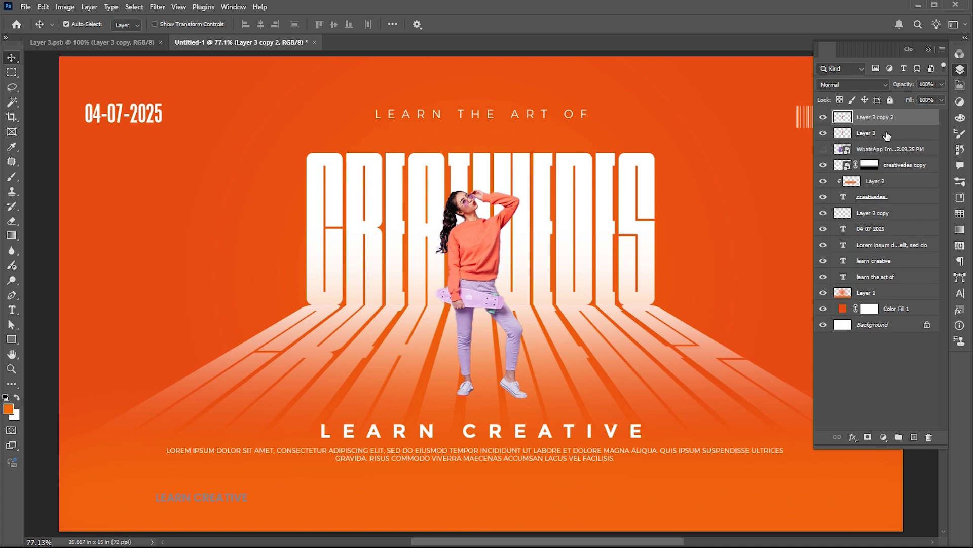
left_click(887, 136)
right_click(854, 134)
key("Escape")
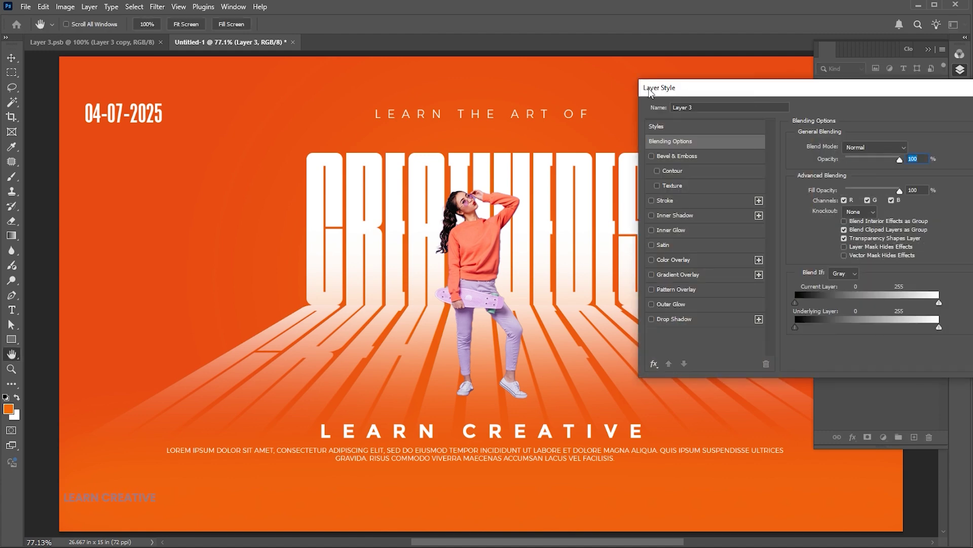
left_click_drag(666, 95, 553, 95)
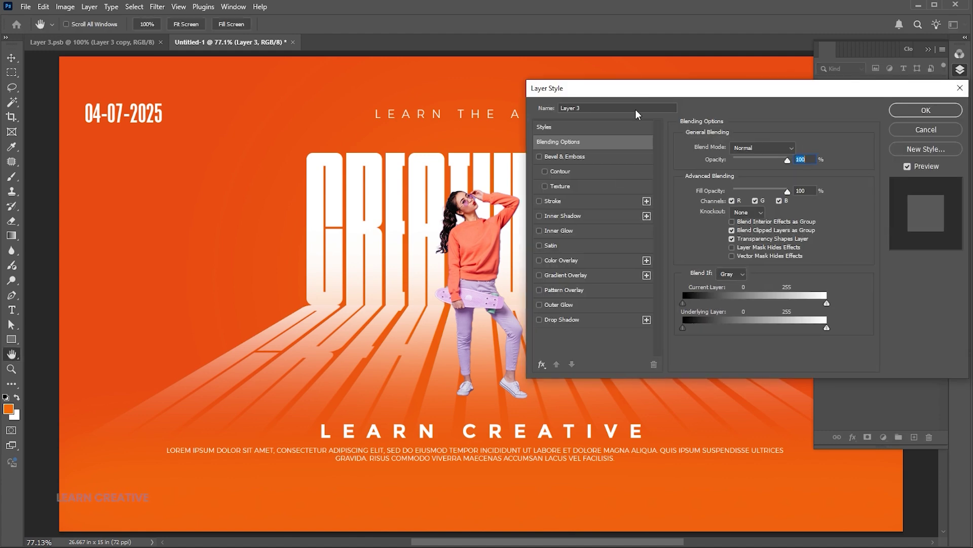
left_click(541, 260)
left_click(561, 260)
left_click(799, 148)
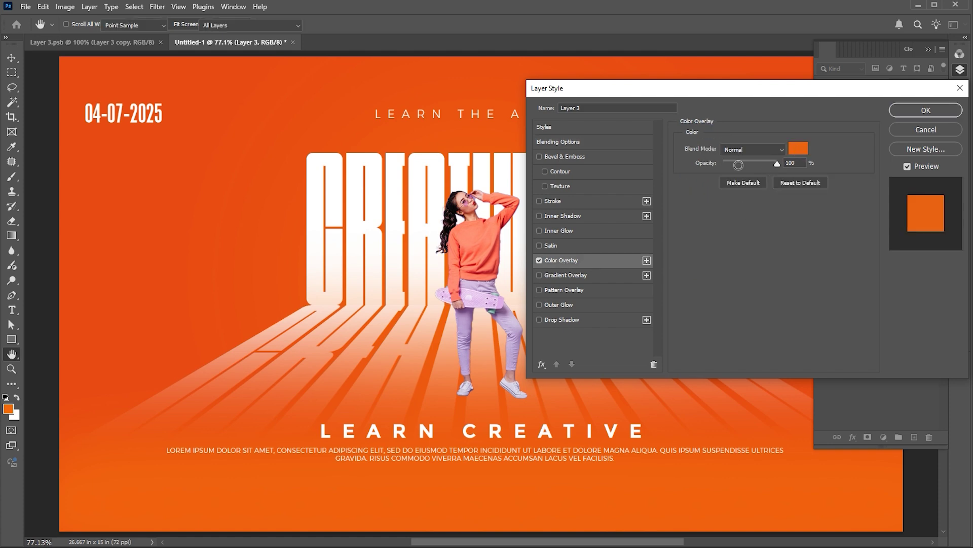
left_click(677, 280)
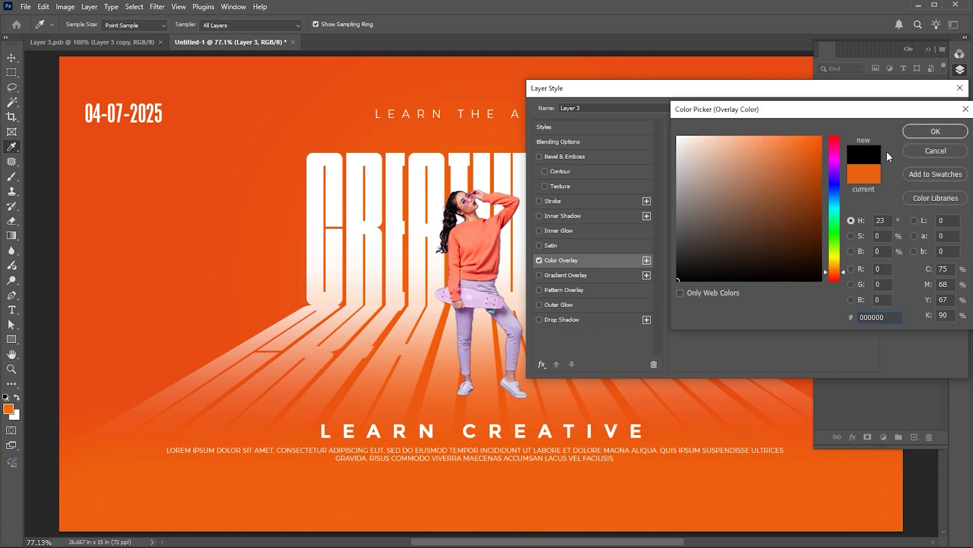
left_click(922, 130)
left_click(924, 113)
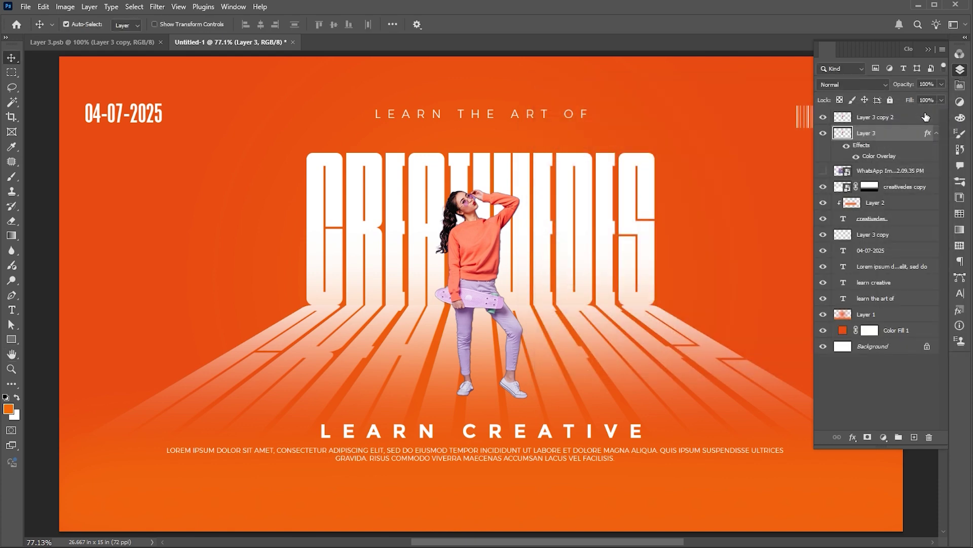
- Flatten the black silhouette to about 43% height and skew it about 40.6° horizontally, so it lies as a cast shadow starting at her feet
key("ctrl+t")
left_click_drag(482, 190, 404, 310)
left_click_drag(438, 403, 440, 400)
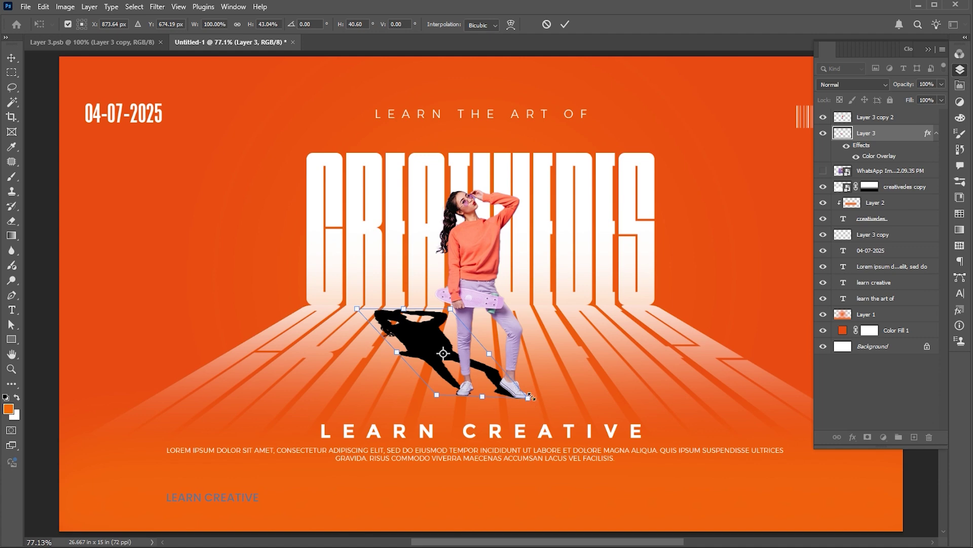
key("Return")
- Add a layer mask to the shadow and fade it diagonally with a black-to-white linear gradient from its head towards the feet
left_click(867, 437)
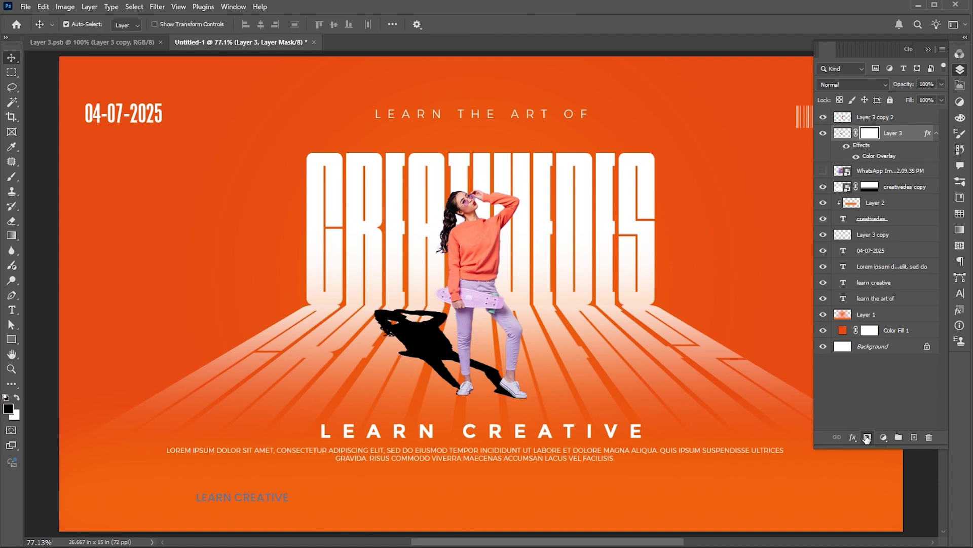
key("g")
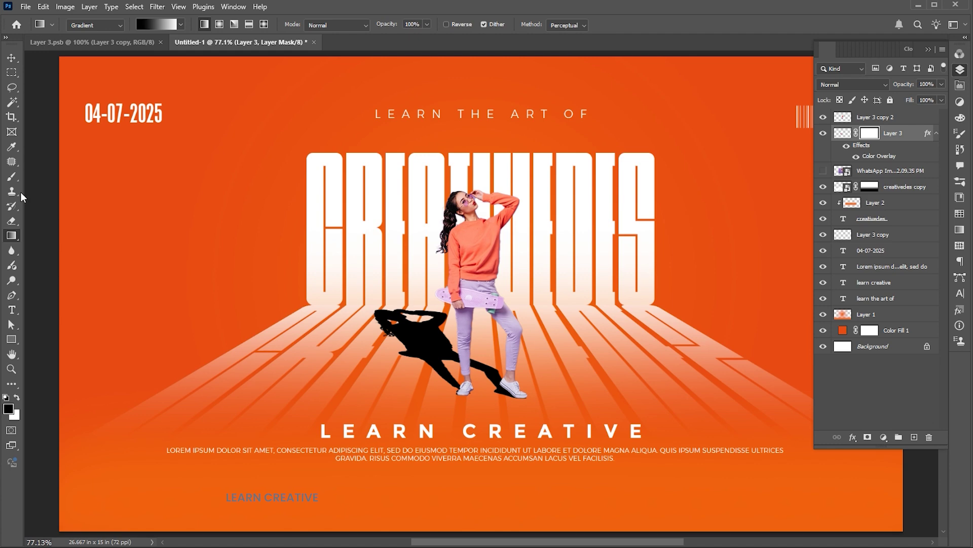
left_click_drag(391, 298, 455, 378)
left_click_drag(335, 277, 498, 385)
key("v")
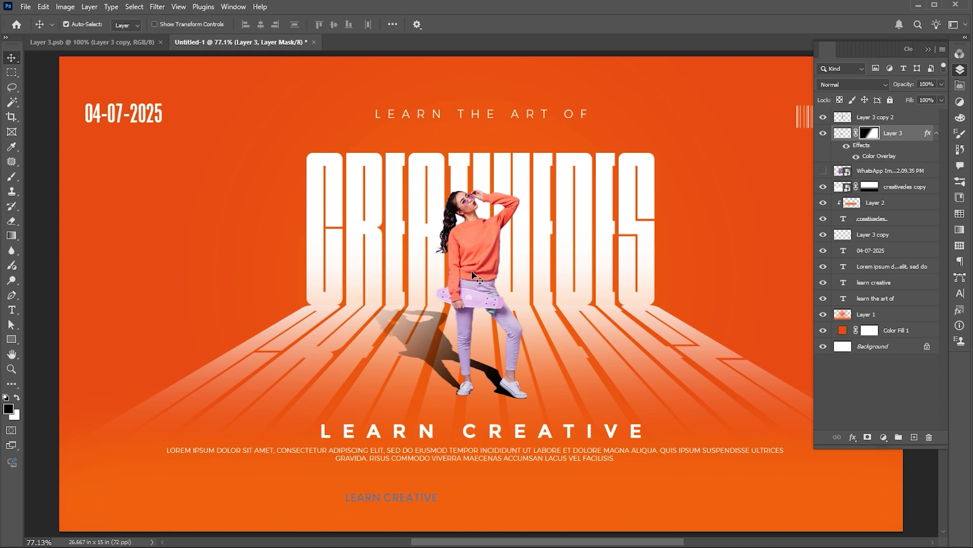
- Apply a Gaussian Blur with a 1.0 pixel radius to the shadow's layer mask
left_click(152, 8)
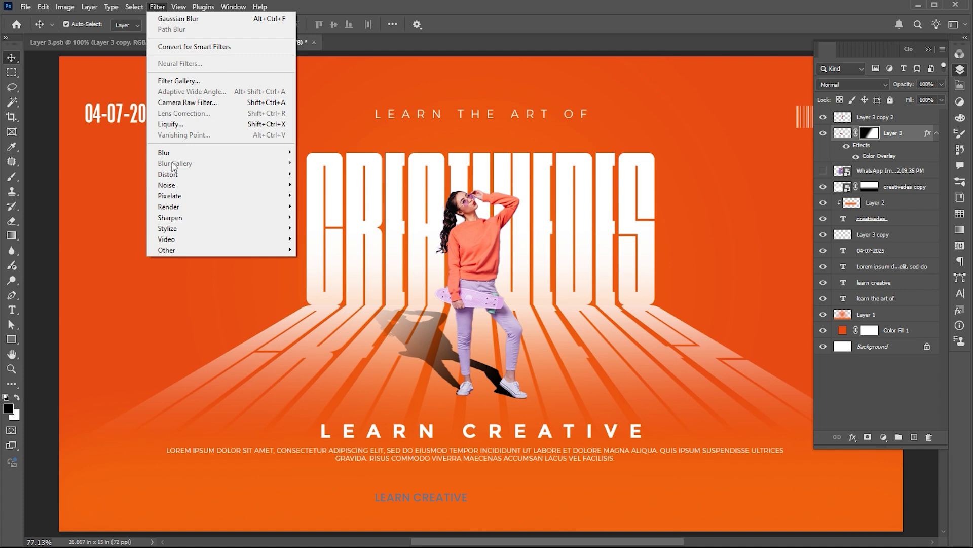
mouse_move(263, 152)
left_click(327, 195)
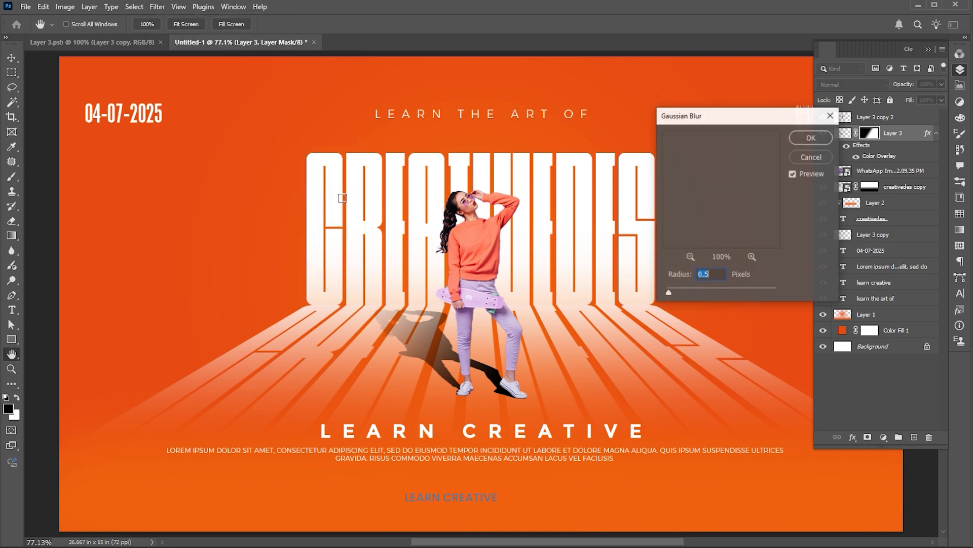
left_click_drag(670, 292, 672, 293)
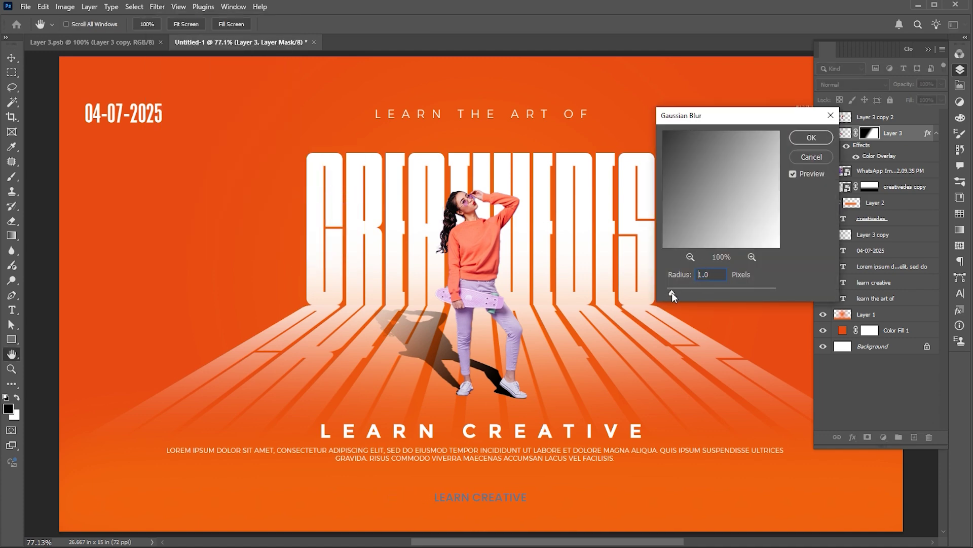
left_click(811, 139)
- Lower the shadow layer's opacity to 75% and deselect the layer
left_click(936, 84)
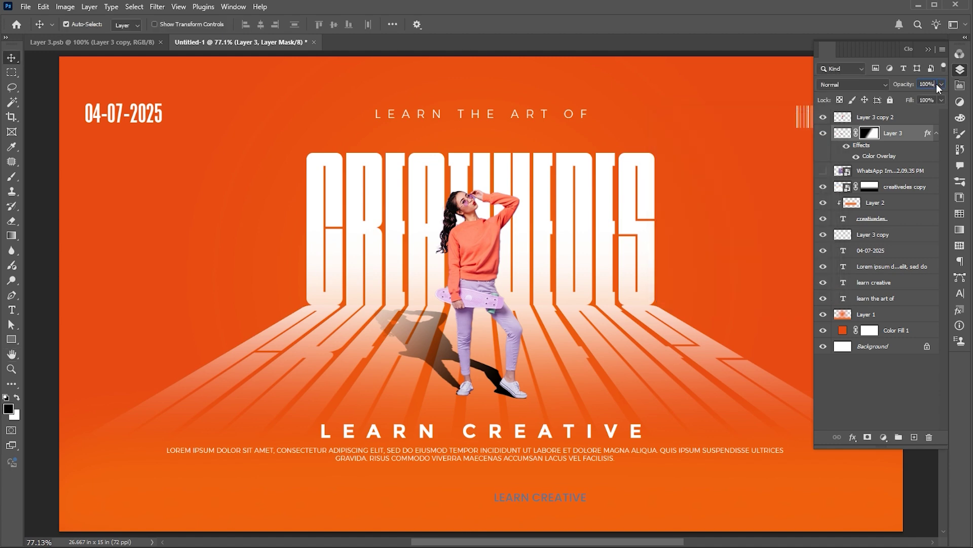
left_click_drag(932, 97, 927, 98)
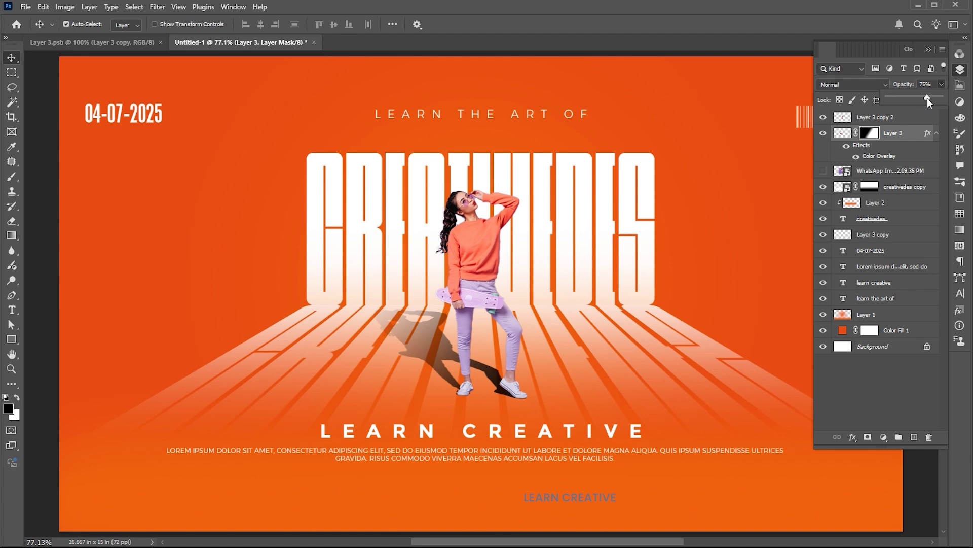
left_click(899, 384)
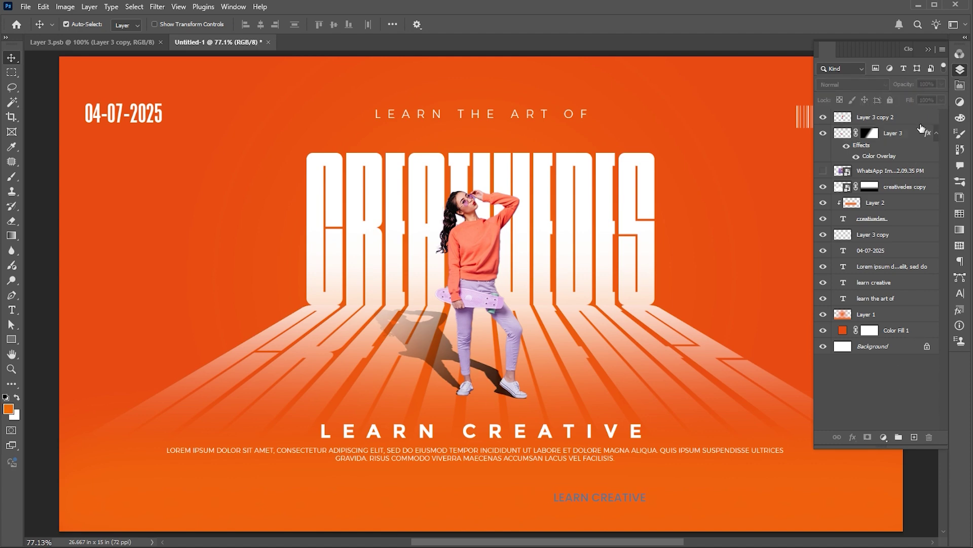
- Duplicate the shadow layer and recolour the copy's Color Overlay to the orange e84b13 sampled from the poster background
left_click(909, 133)
key("ctrl+j")
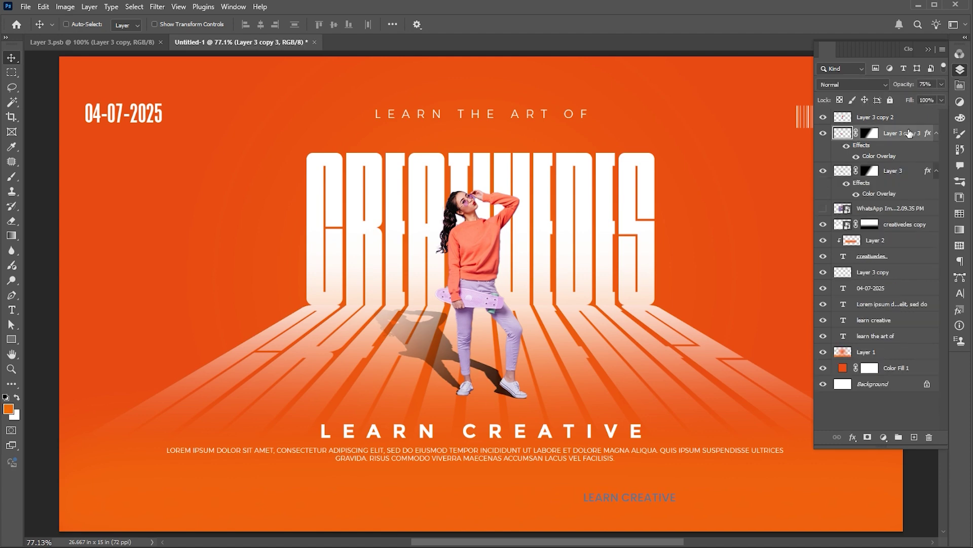
double_click(879, 156)
left_click(795, 148)
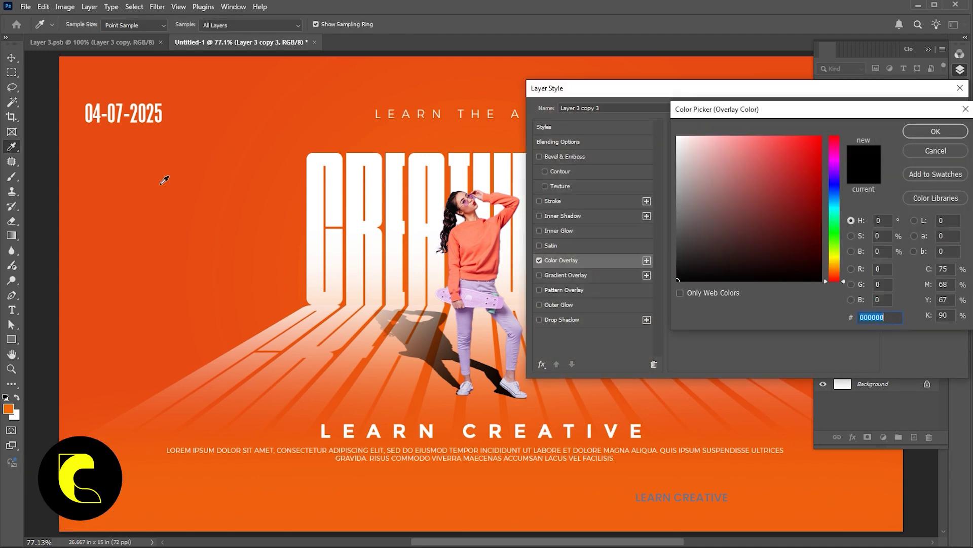
left_click(166, 239)
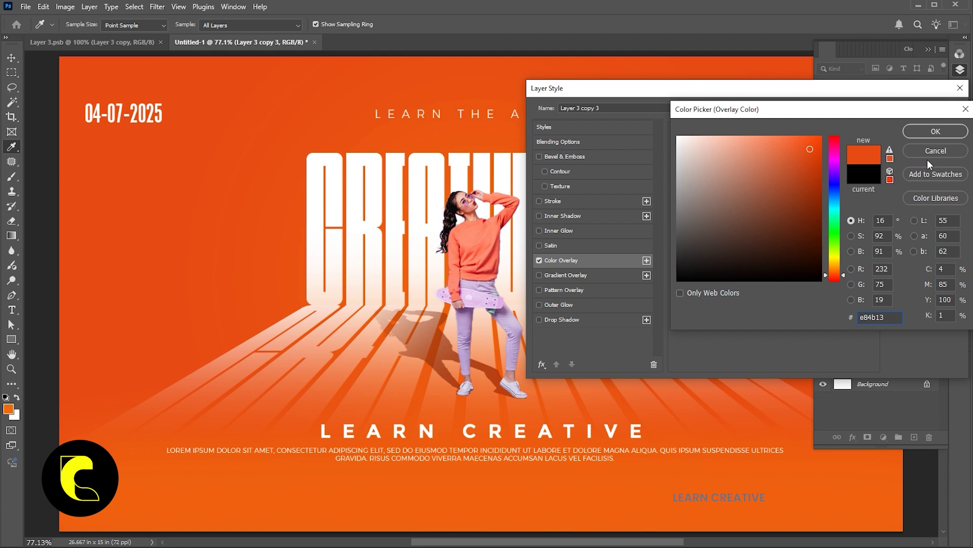
left_click(937, 131)
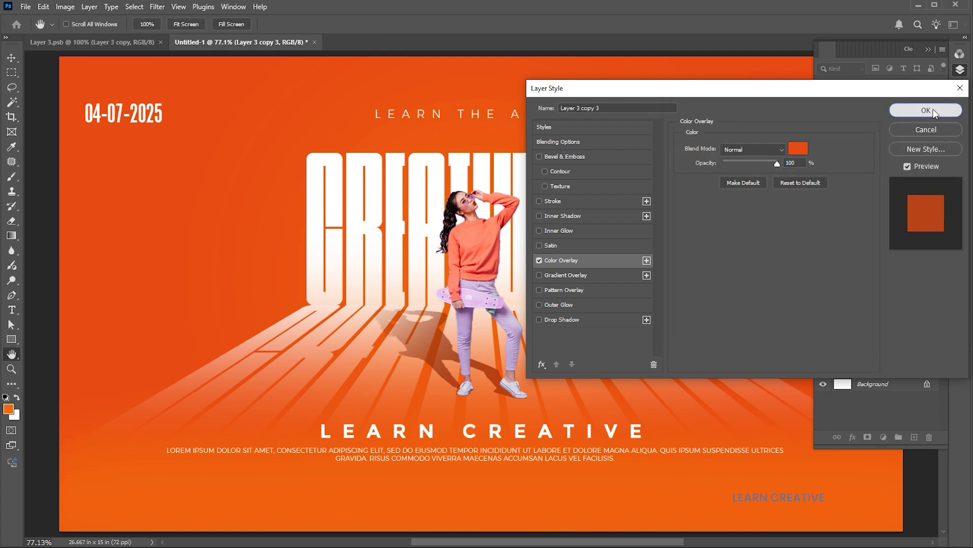
left_click(926, 110)
- Reduce the orange shadow copy's opacity to 41% and collapse the layer list to see the whole poster
left_click(940, 84)
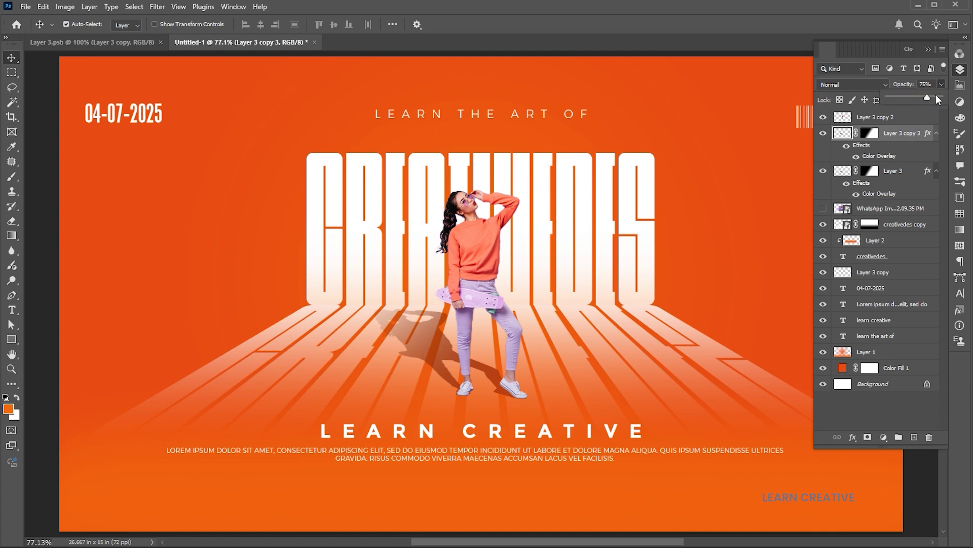
left_click_drag(918, 100, 909, 100)
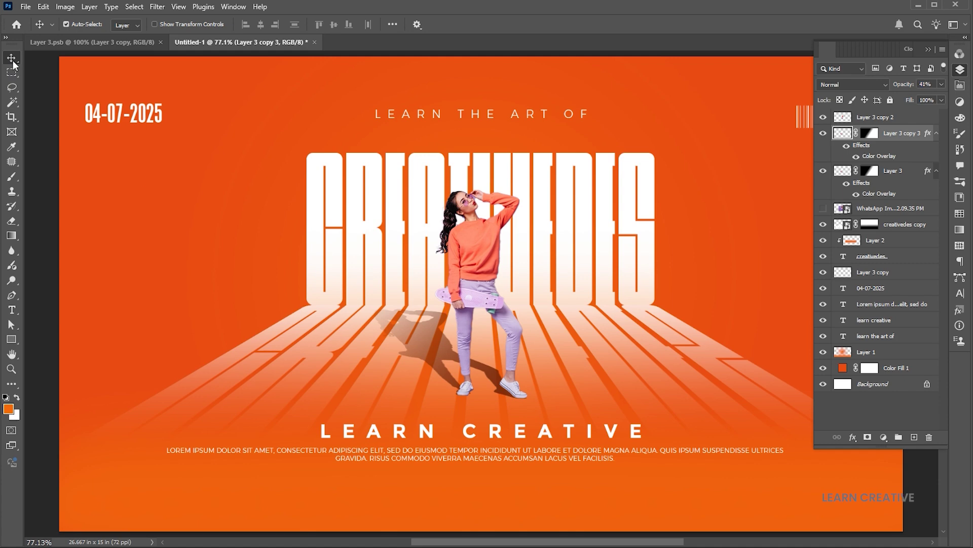
left_click(924, 49)
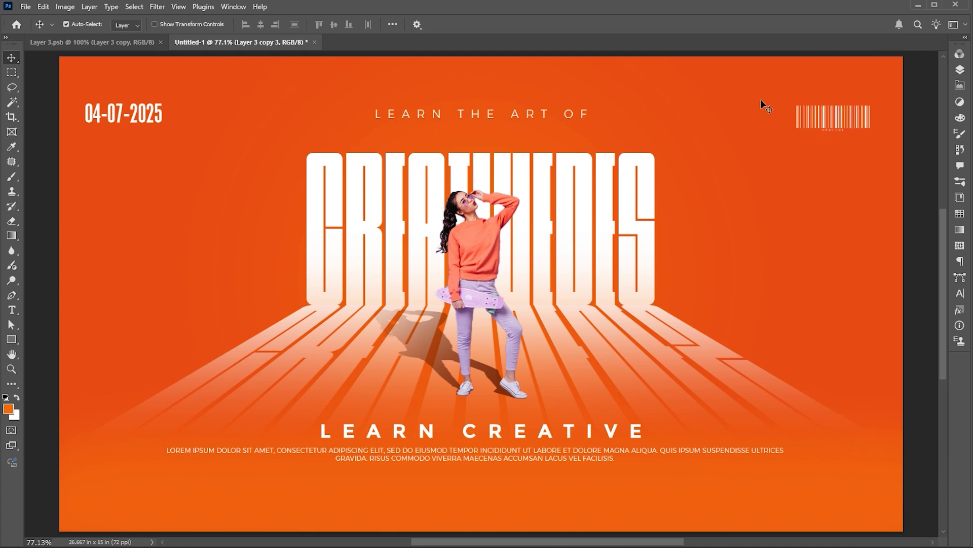
- Embed the crumpled plastic texture "d26c2685-d7eb-4298-bfb1-c9fa8ba18949" and enlarge it to cover the whole canvas
left_click(25, 7)
left_click(56, 221)
left_click(202, 90)
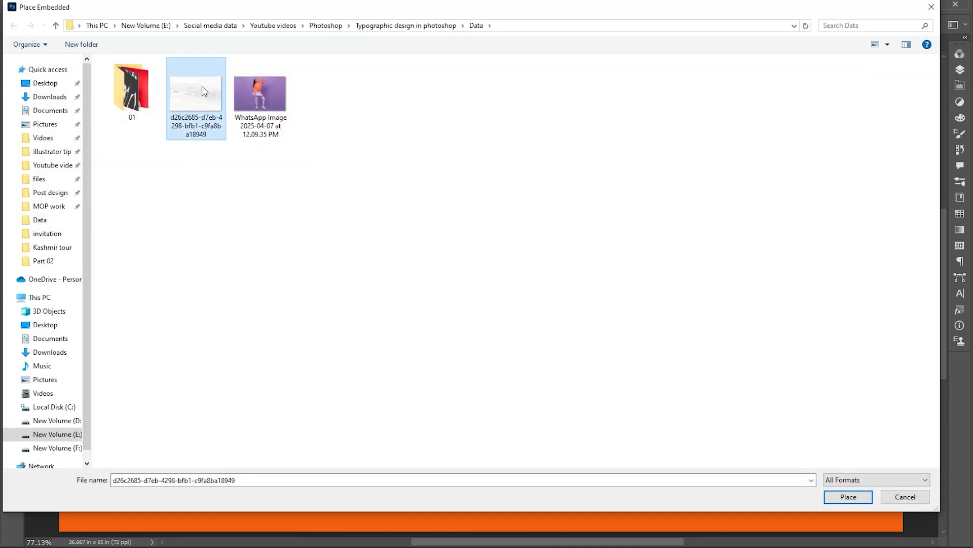
left_click(848, 496)
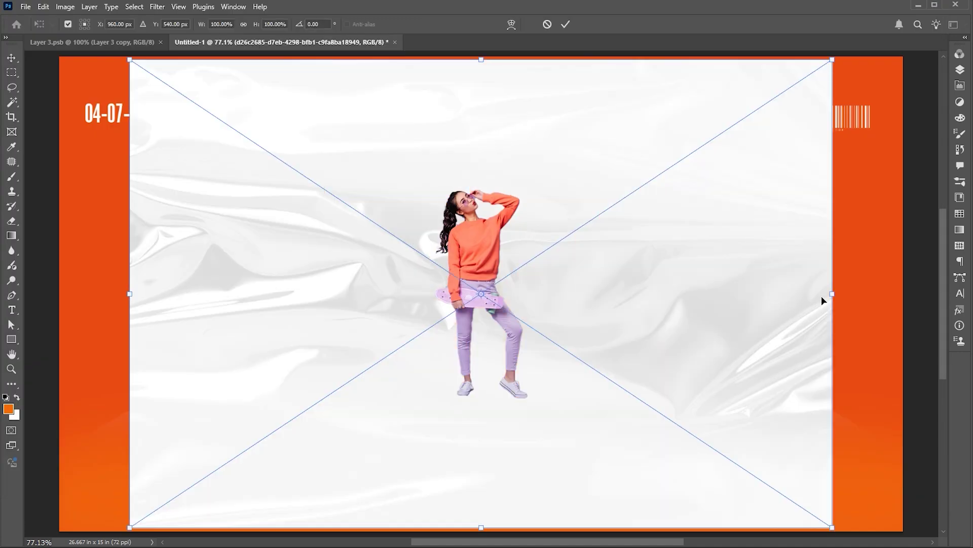
left_click_drag(838, 293, 916, 305)
key("Return")
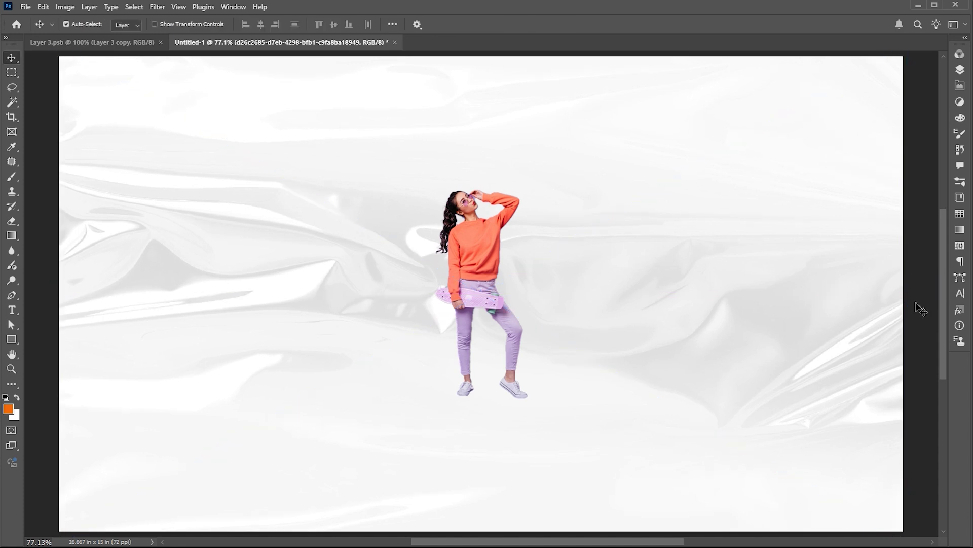
- Set the plastic texture layer's blend mode to Color Burn
left_click(960, 70)
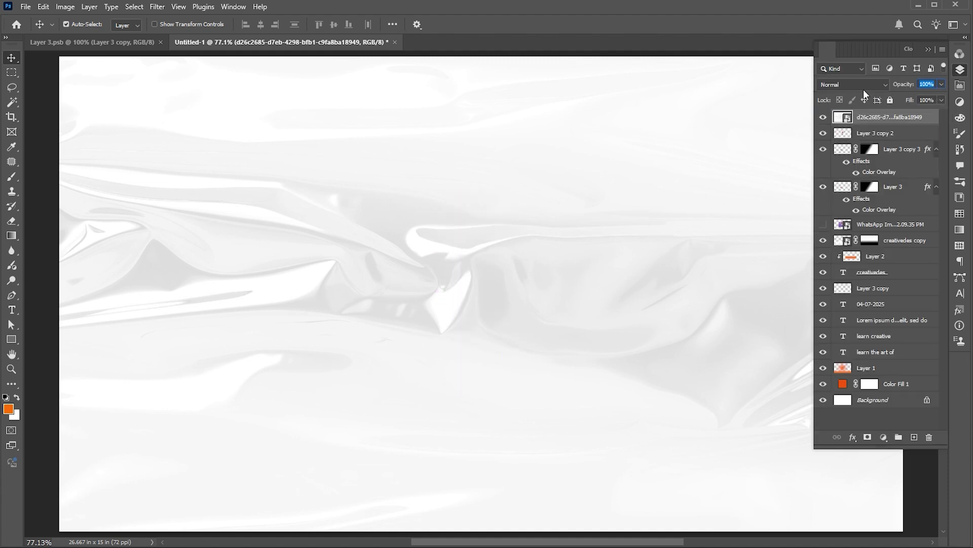
left_click(850, 83)
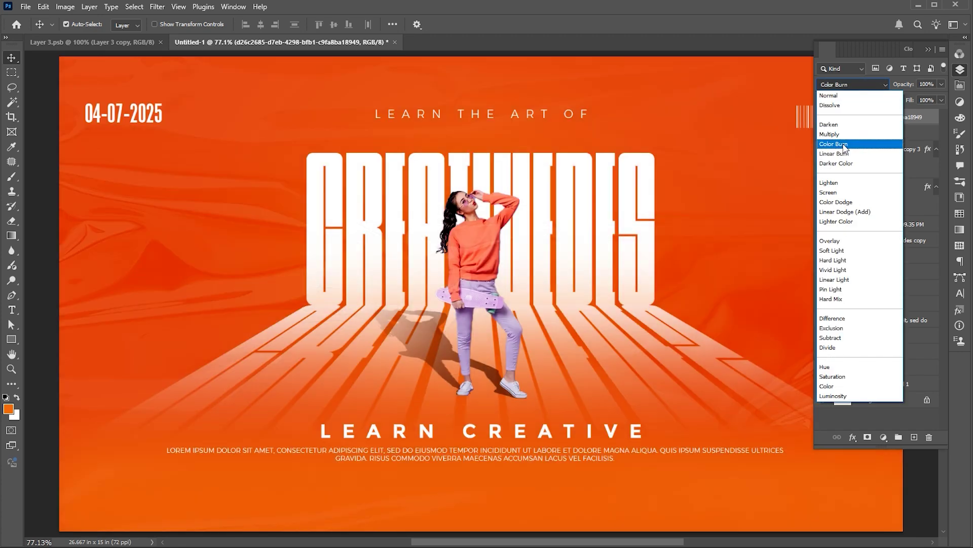
left_click(845, 145)
double_click(843, 148)
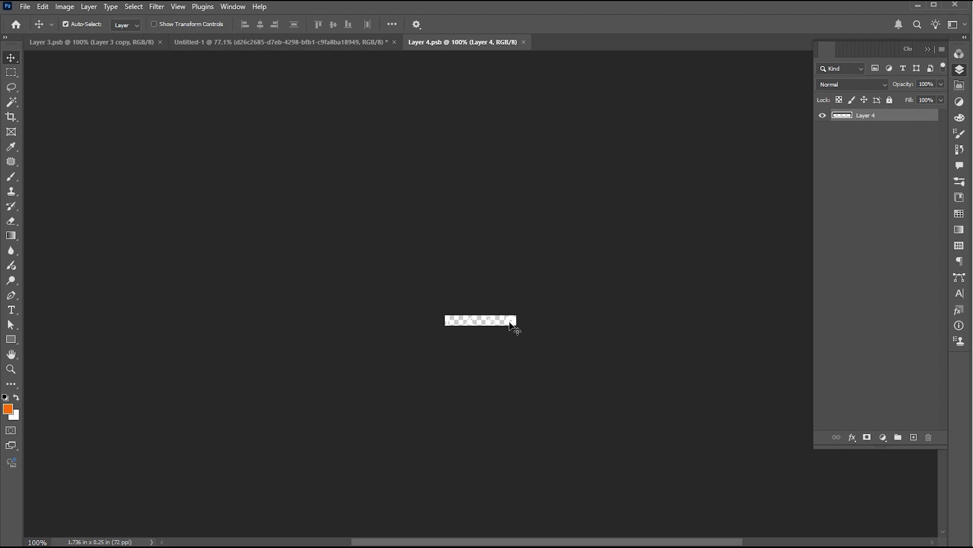
- Bring the social media icons from Layer 4.psb into the poster, place them below the lorem ipsum text and centre them horizontally on the canvas
left_click(364, 44)
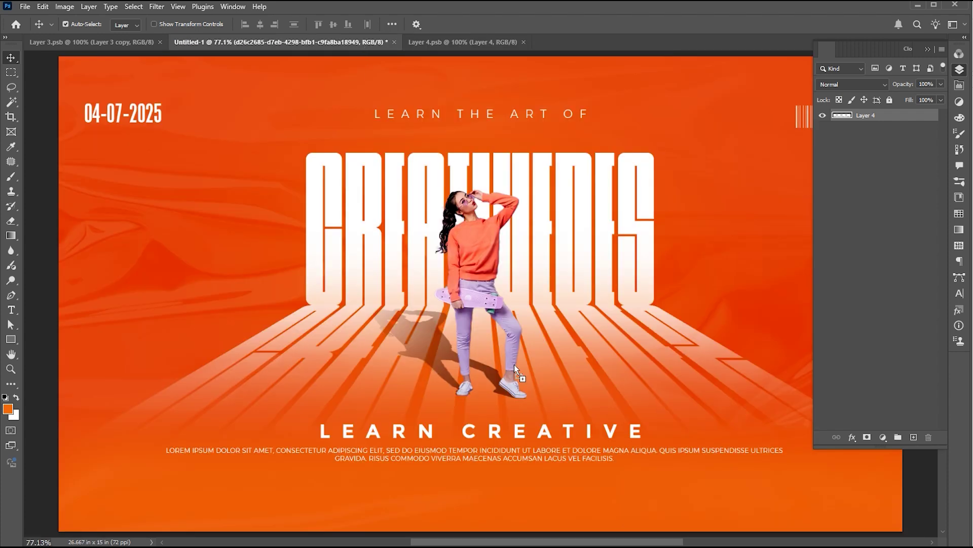
left_click_drag(504, 491, 495, 495)
key("ctrl+a")
left_click(260, 24)
key("ctrl+d")
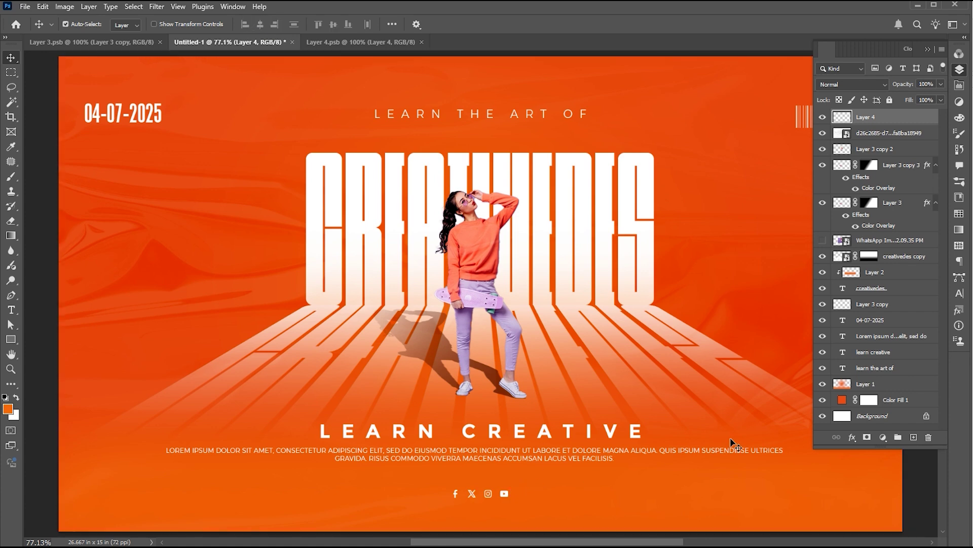
double_click(926, 48)
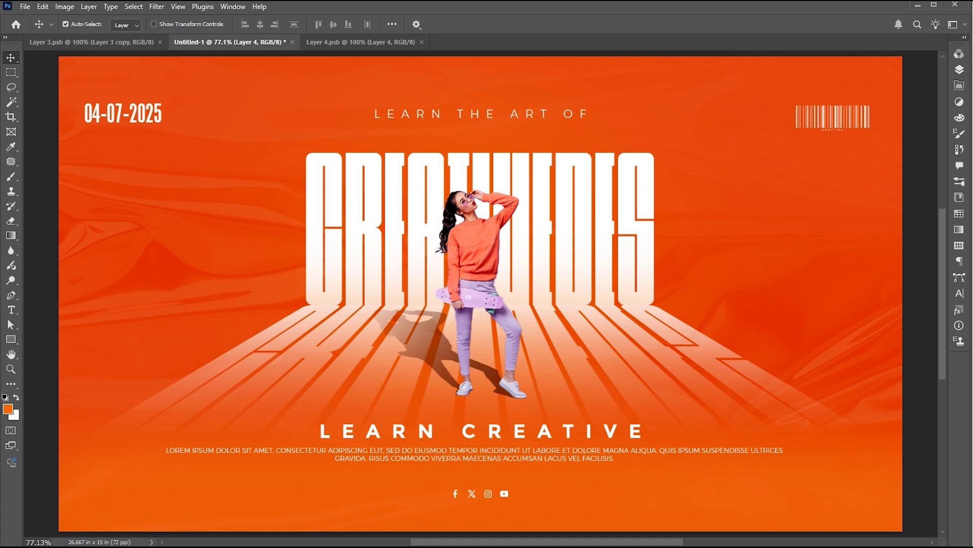